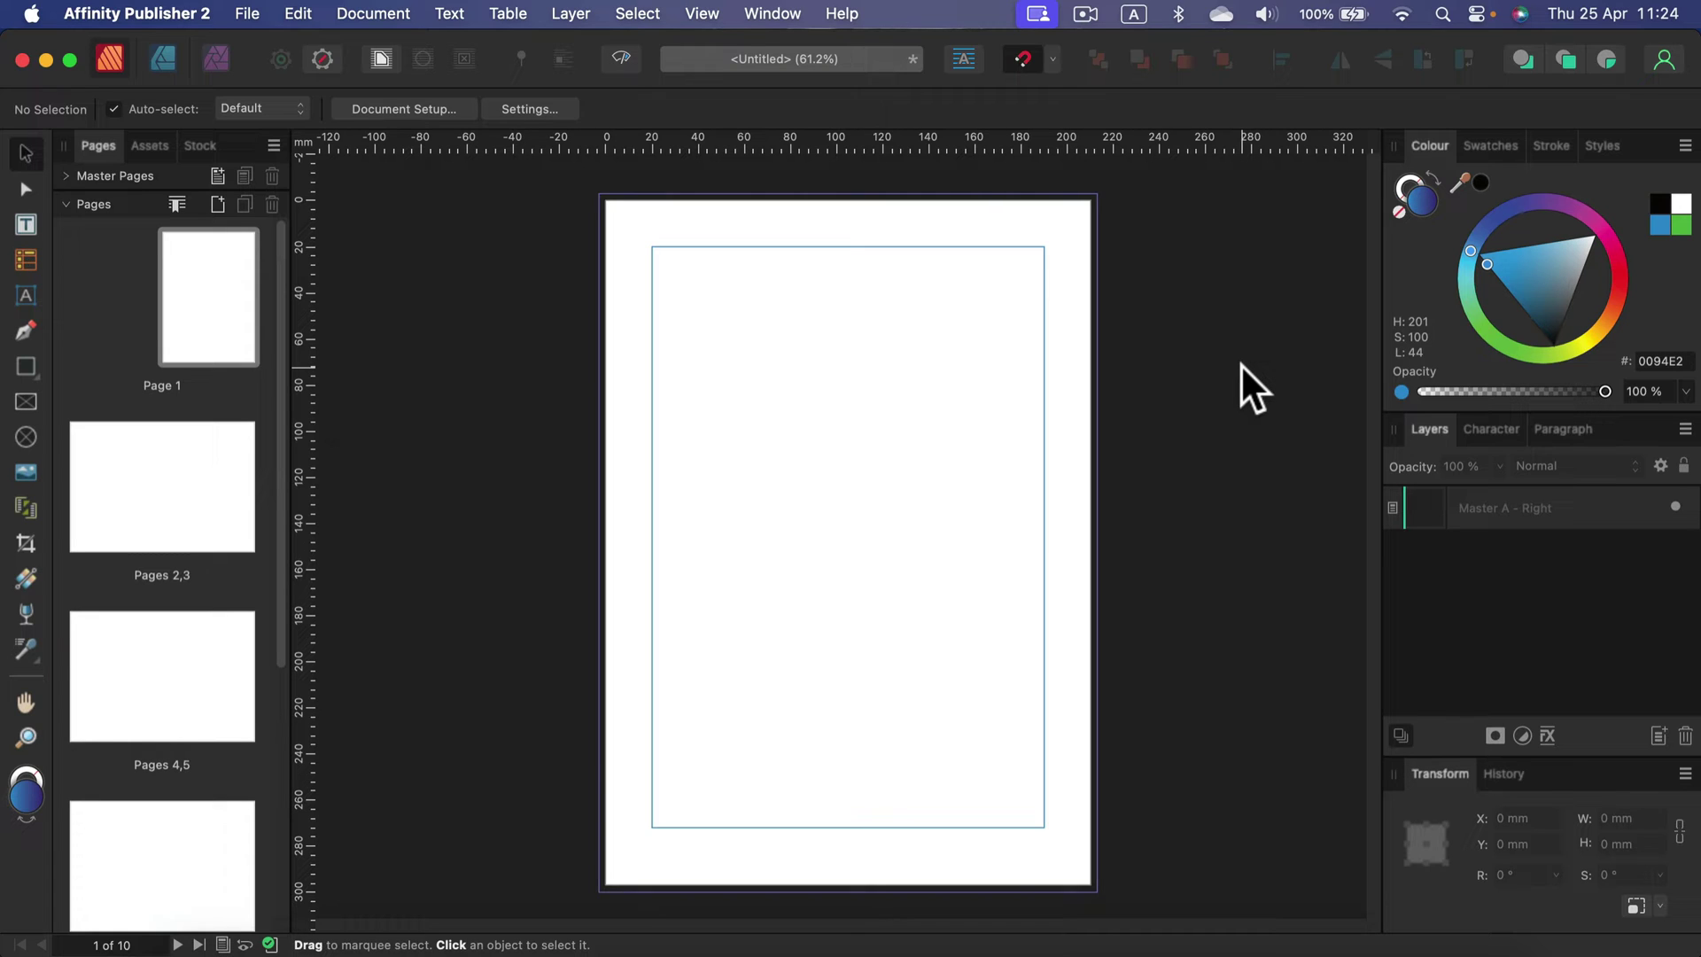
# Step: Collapse the document pages list and expand Master Pages so Master A is listed
pyautogui.click(69, 203)
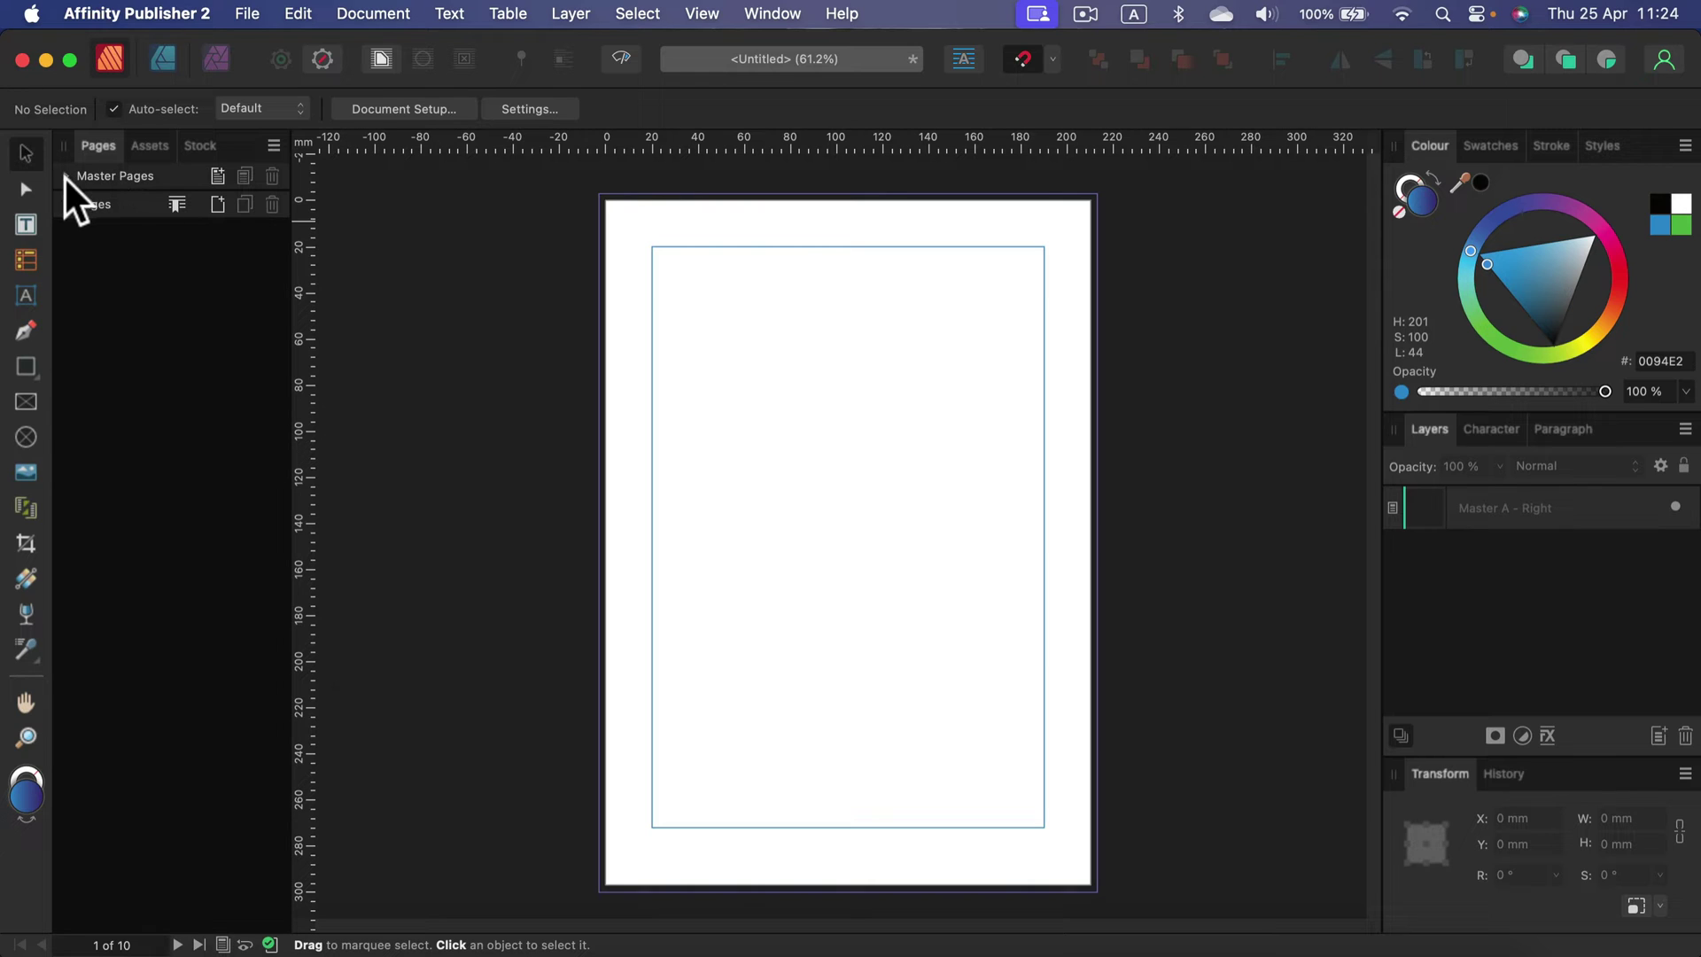
pyautogui.click(68, 175)
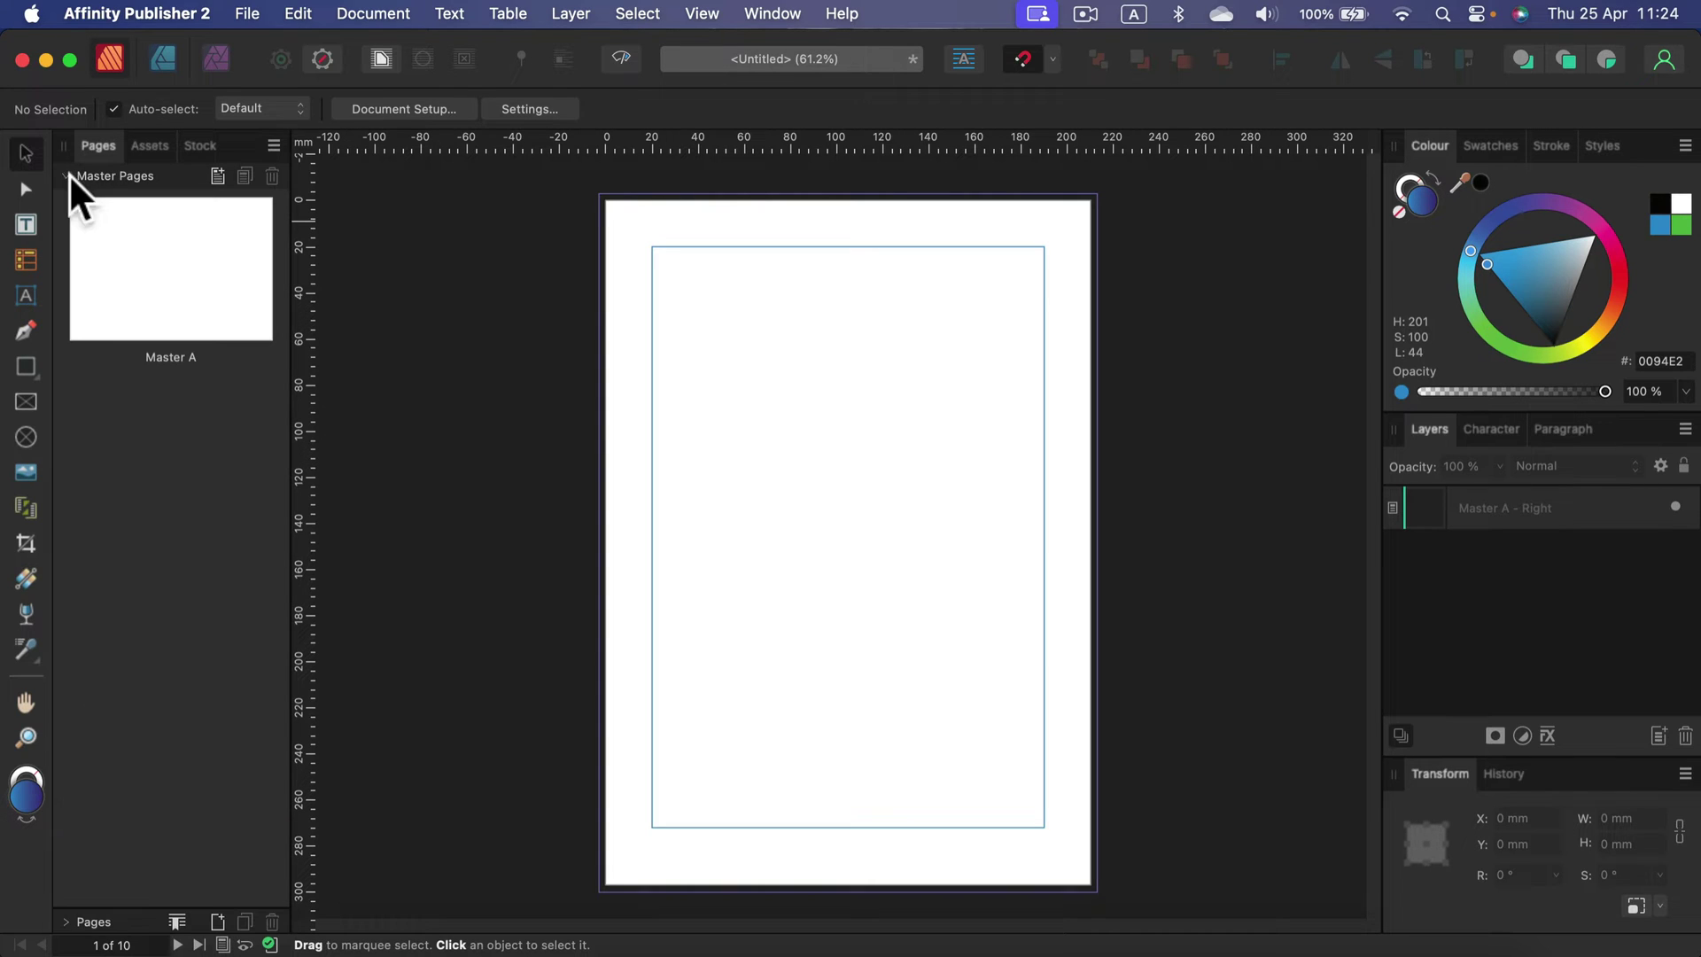
# Step: Open Master A and draw a small 34 × 14.3 mm text frame at its left page's bottom
pyautogui.doubleClick(171, 258)
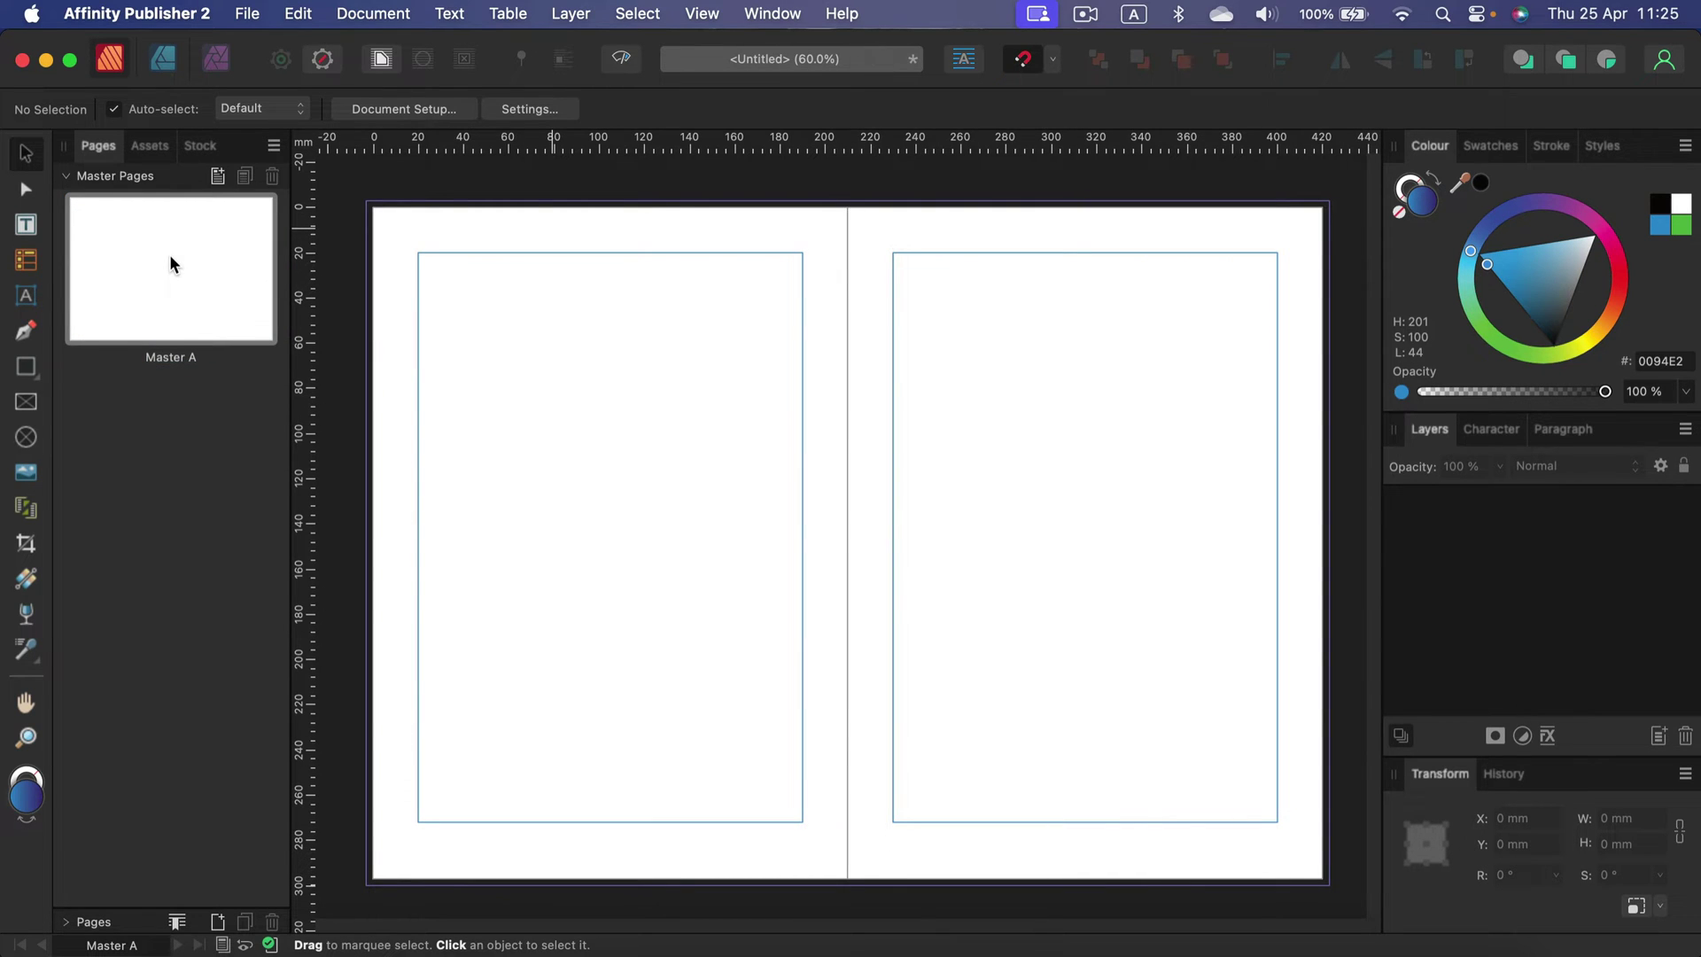
pyautogui.click(25, 225)
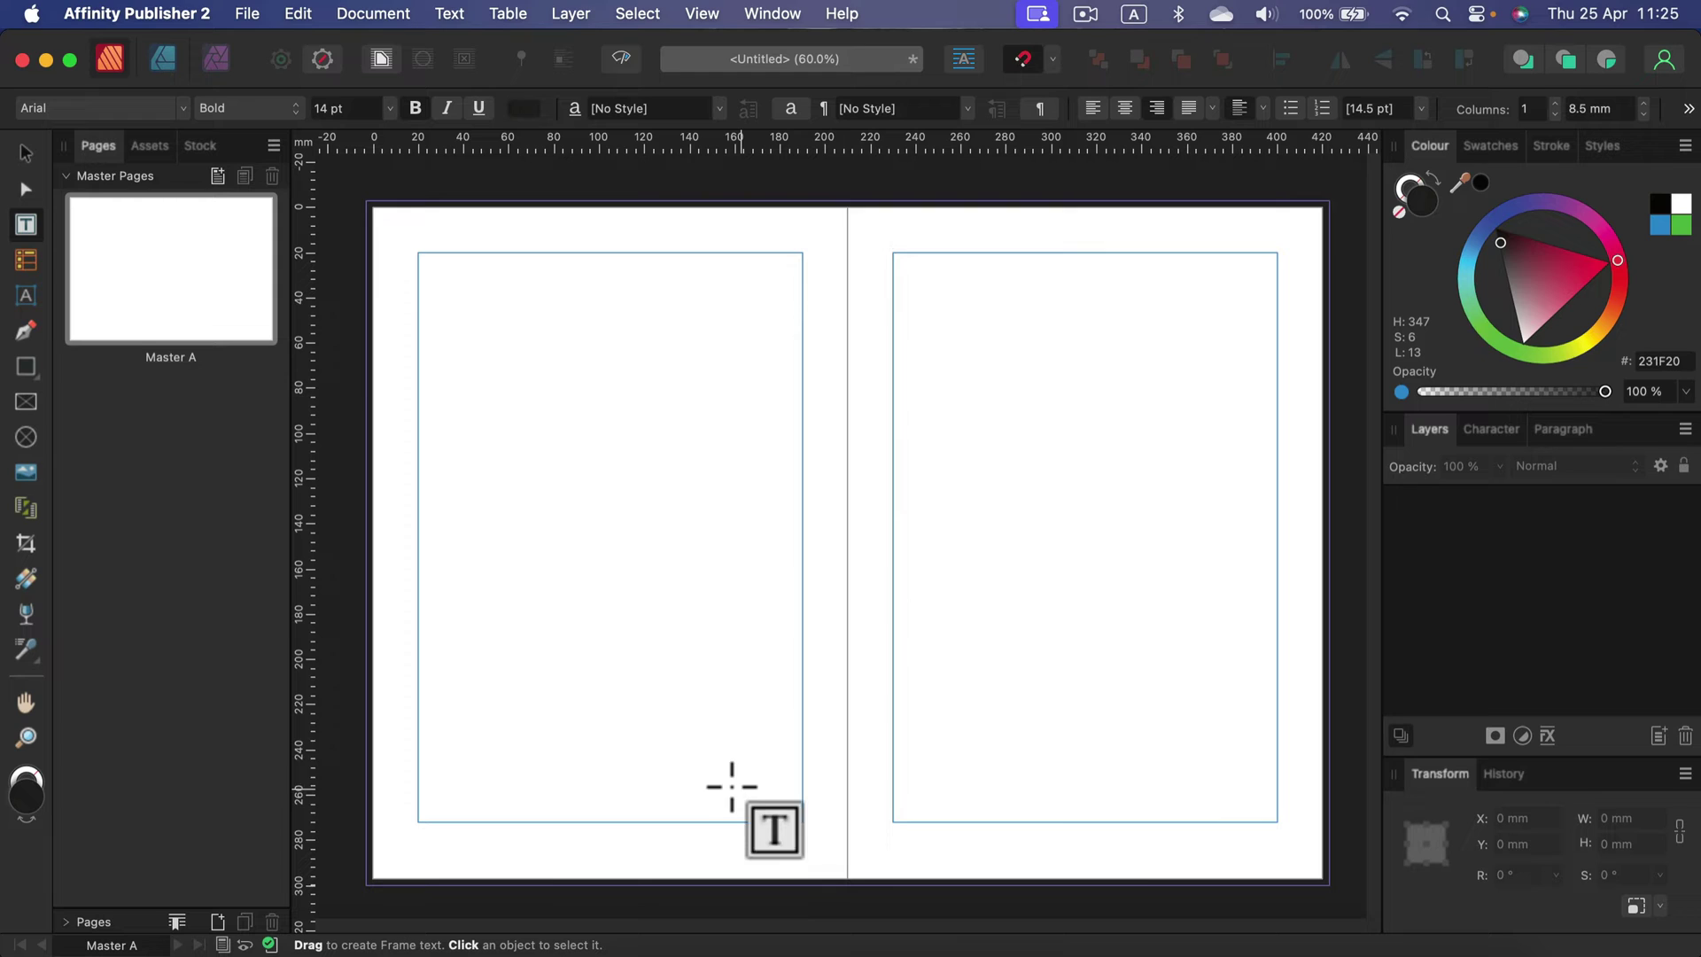
pyautogui.moveTo(474, 777); pyautogui.dragTo(552, 808)
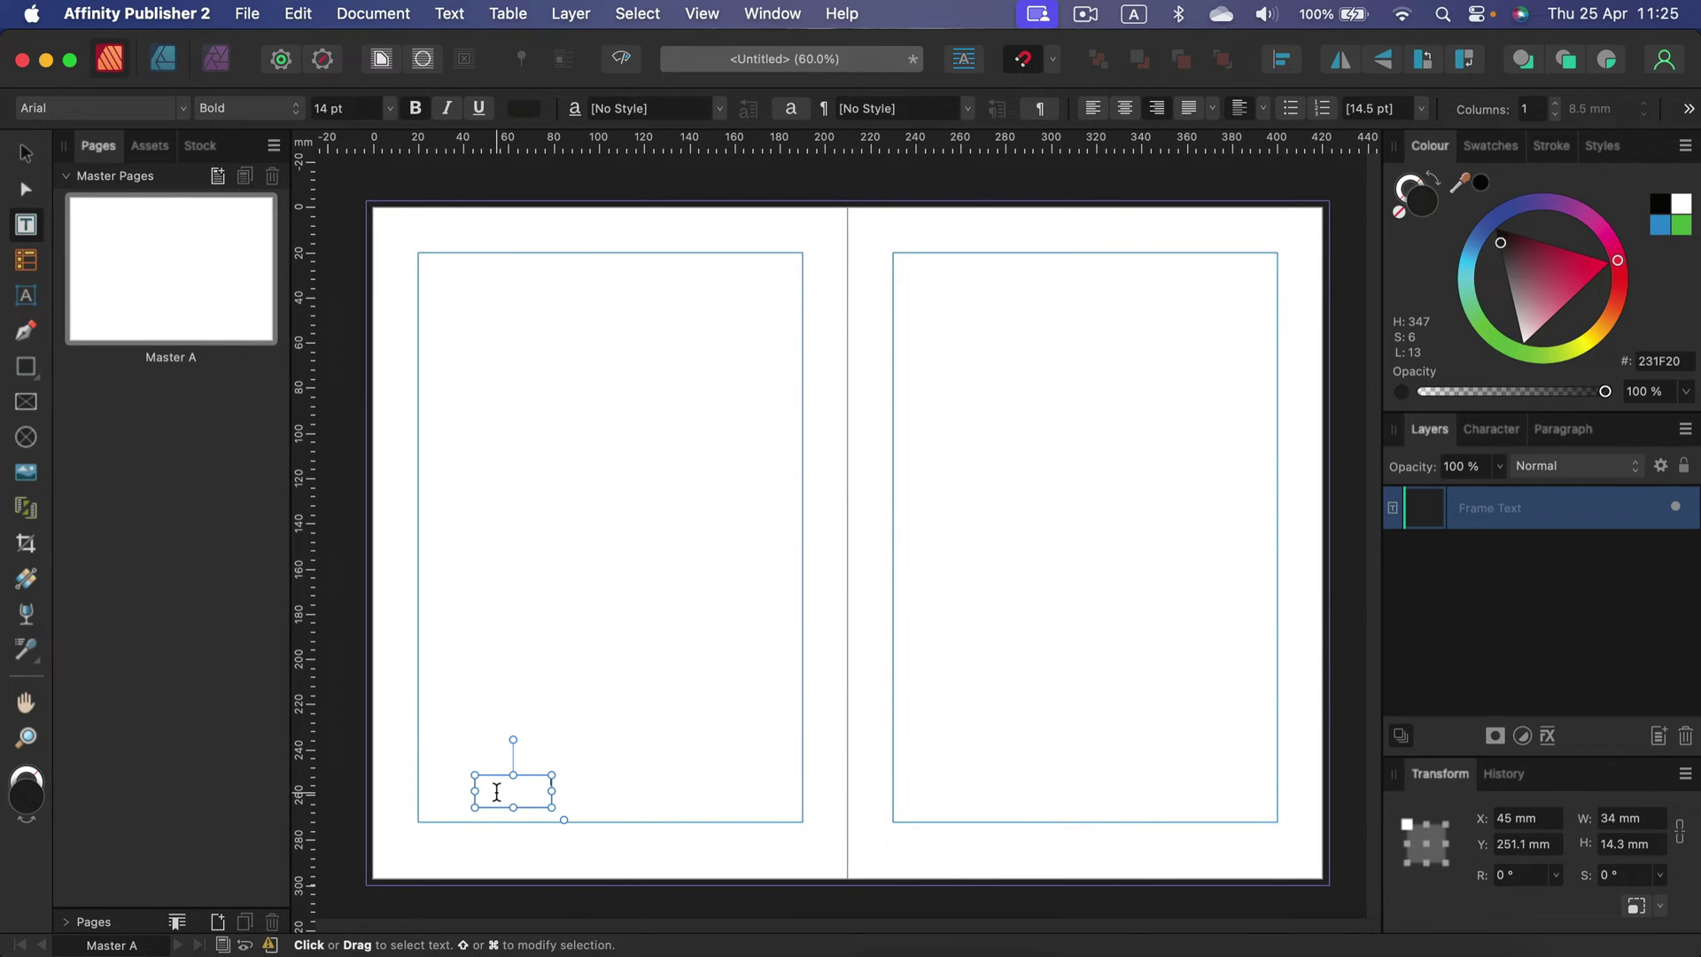
# Step: Insert a Page Number field into the left page's text frame from Text > Insert > Fields
pyautogui.click(459, 12)
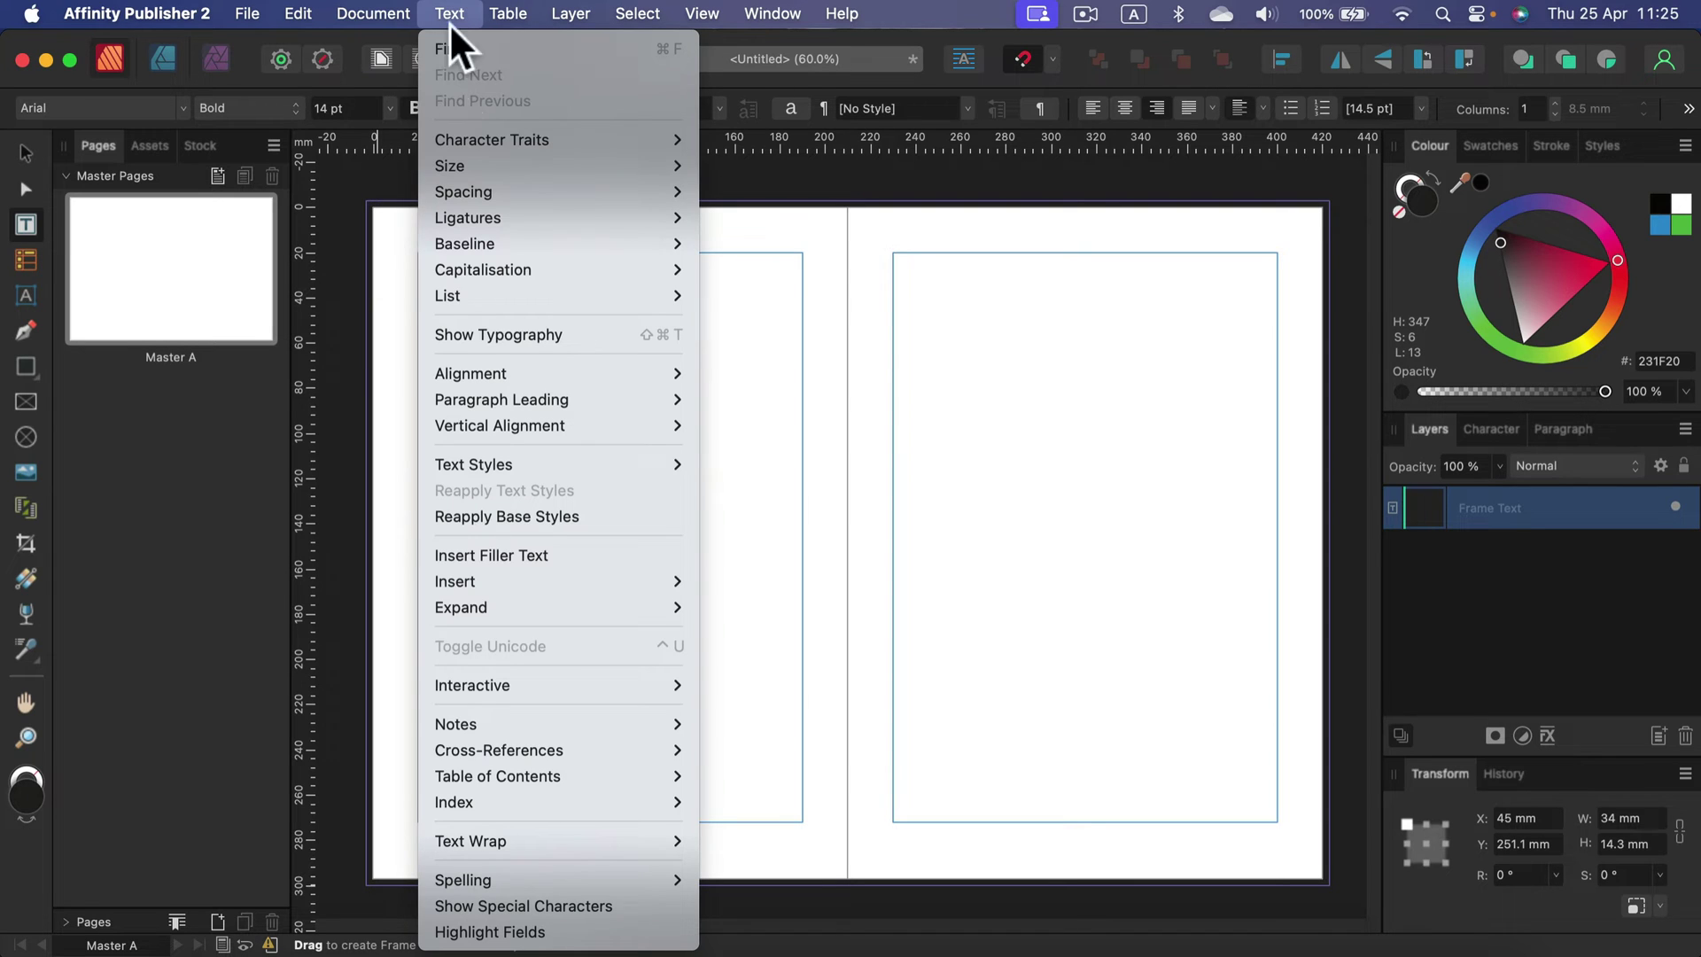
pyautogui.moveTo(574, 595)
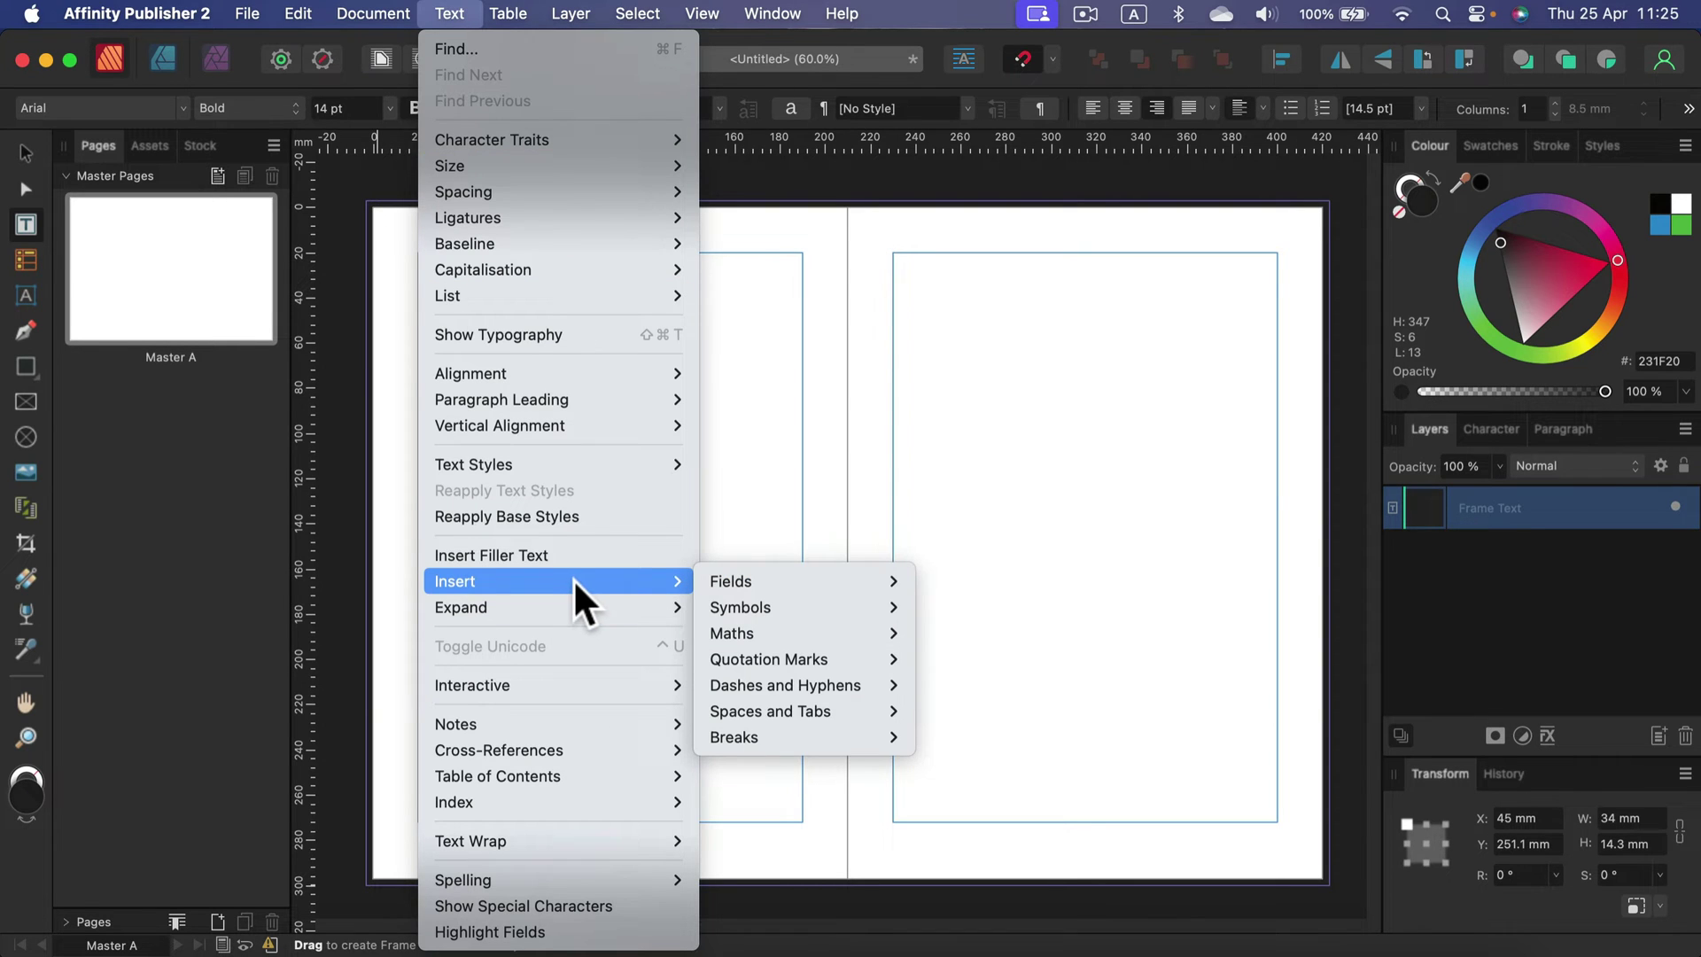
pyautogui.moveTo(728, 580)
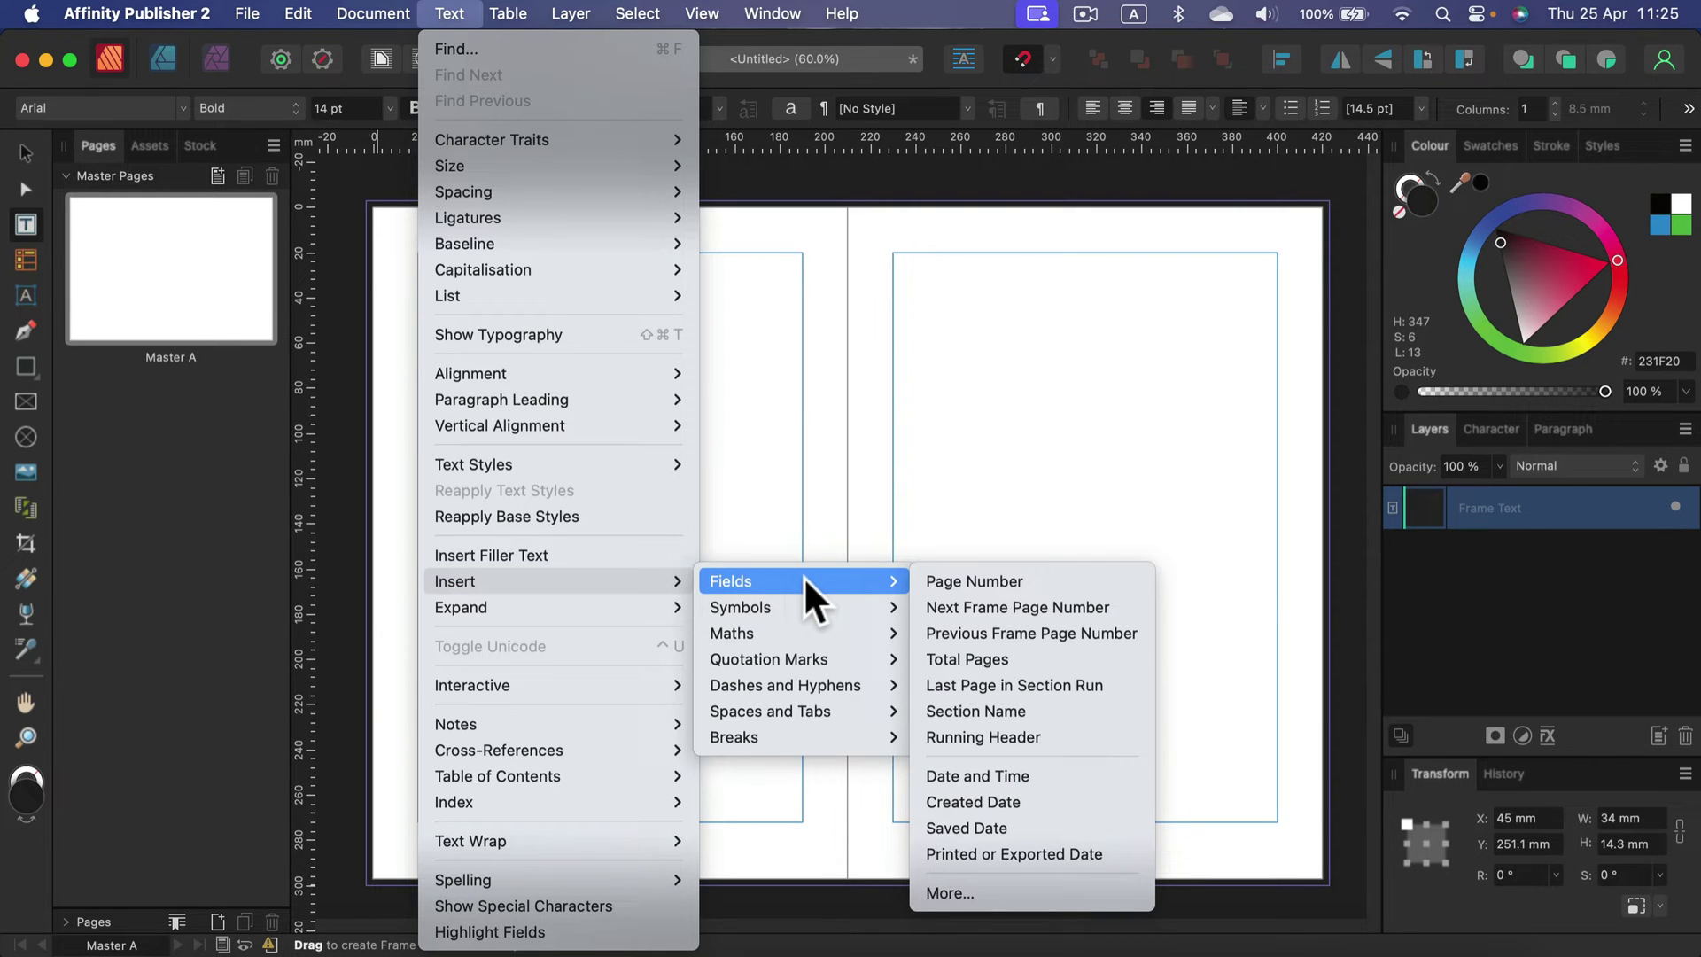
pyautogui.click(934, 578)
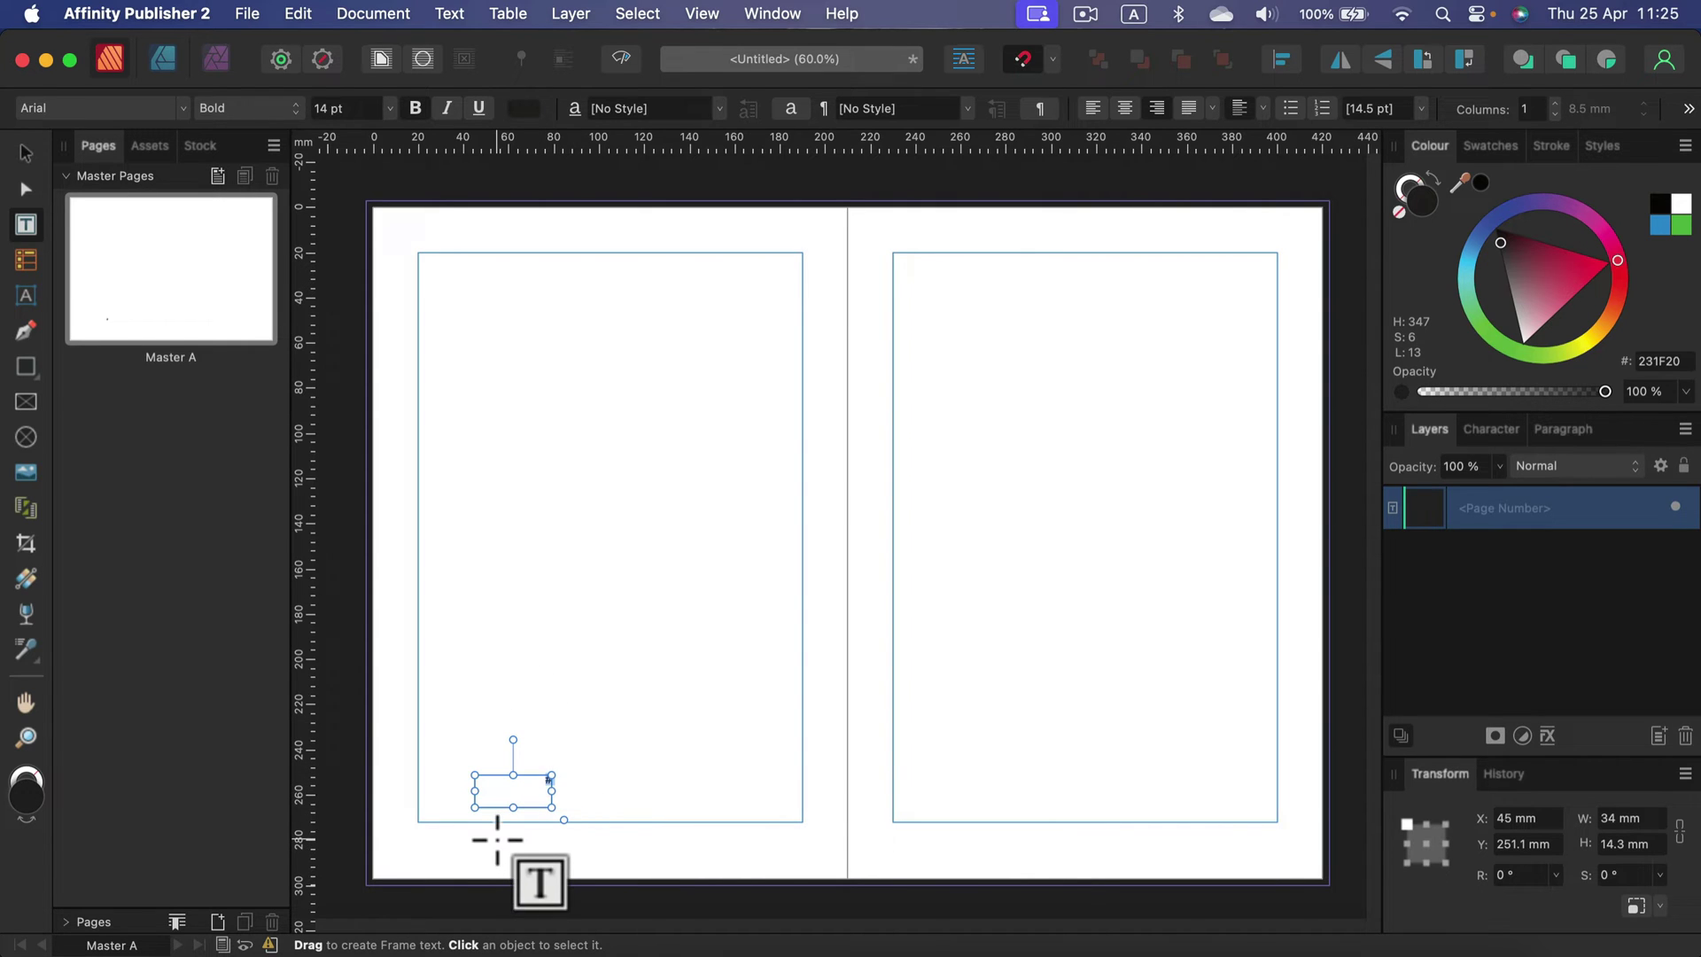
# Step: Format the page number as grey 16 pt American Typewriter and move its frame to X 20 mm, Y 272 mm
pyautogui.click(391, 109)
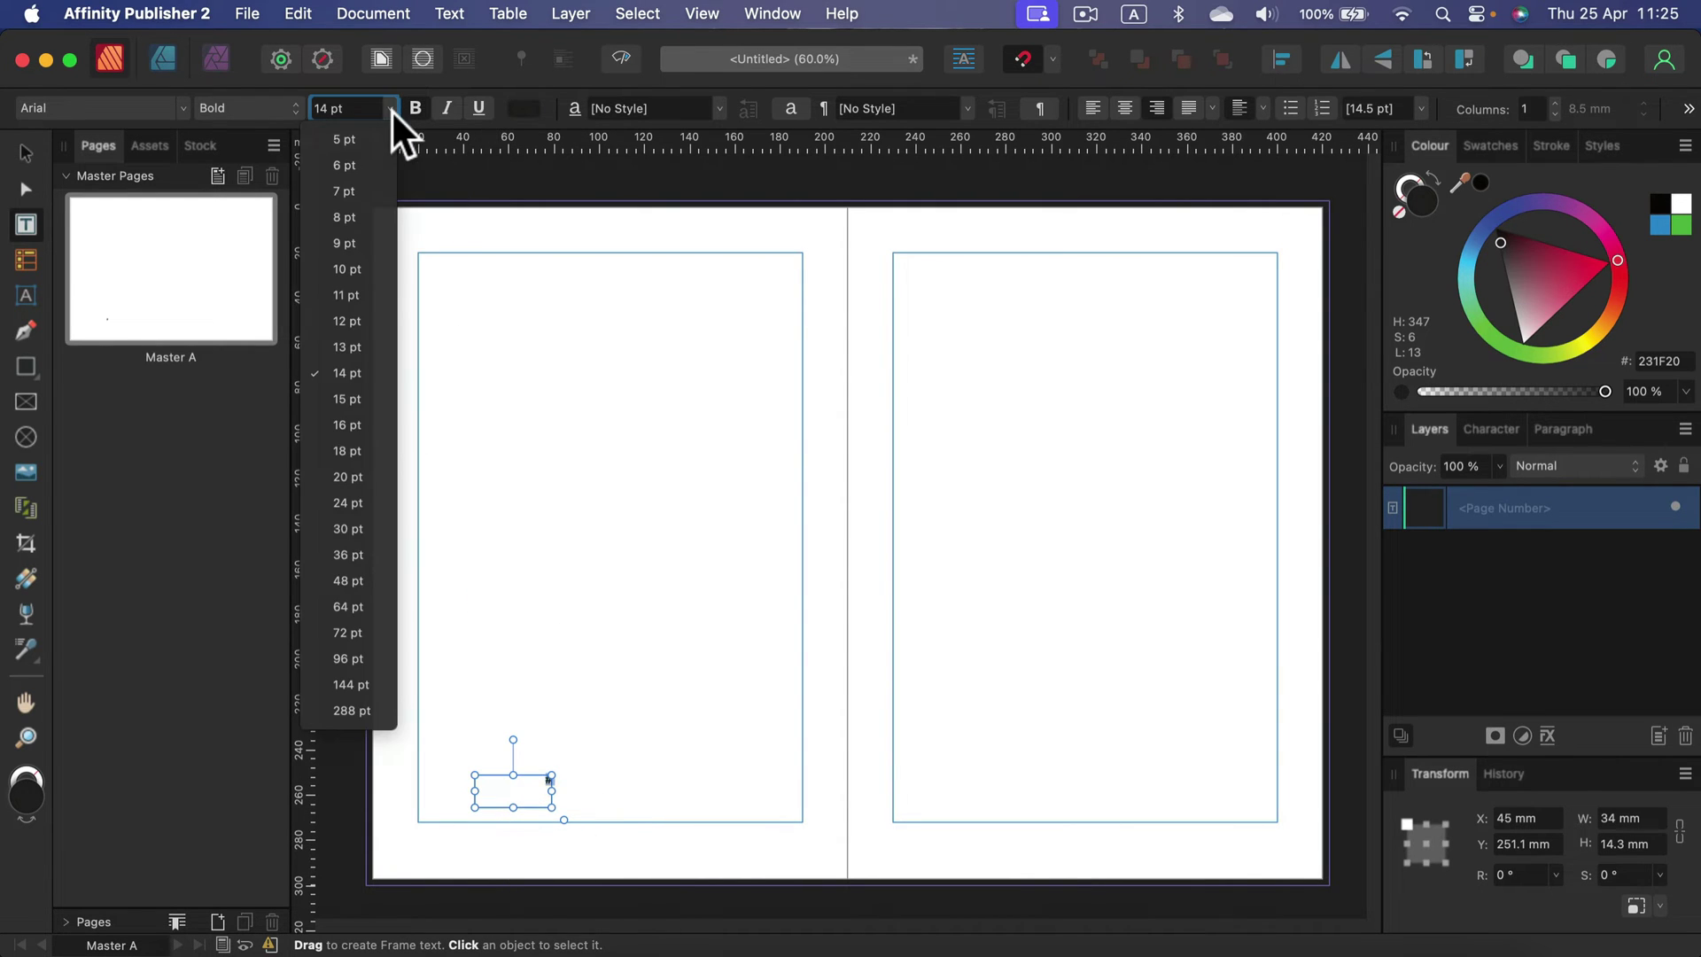
pyautogui.click(347, 425)
pyautogui.click(183, 107)
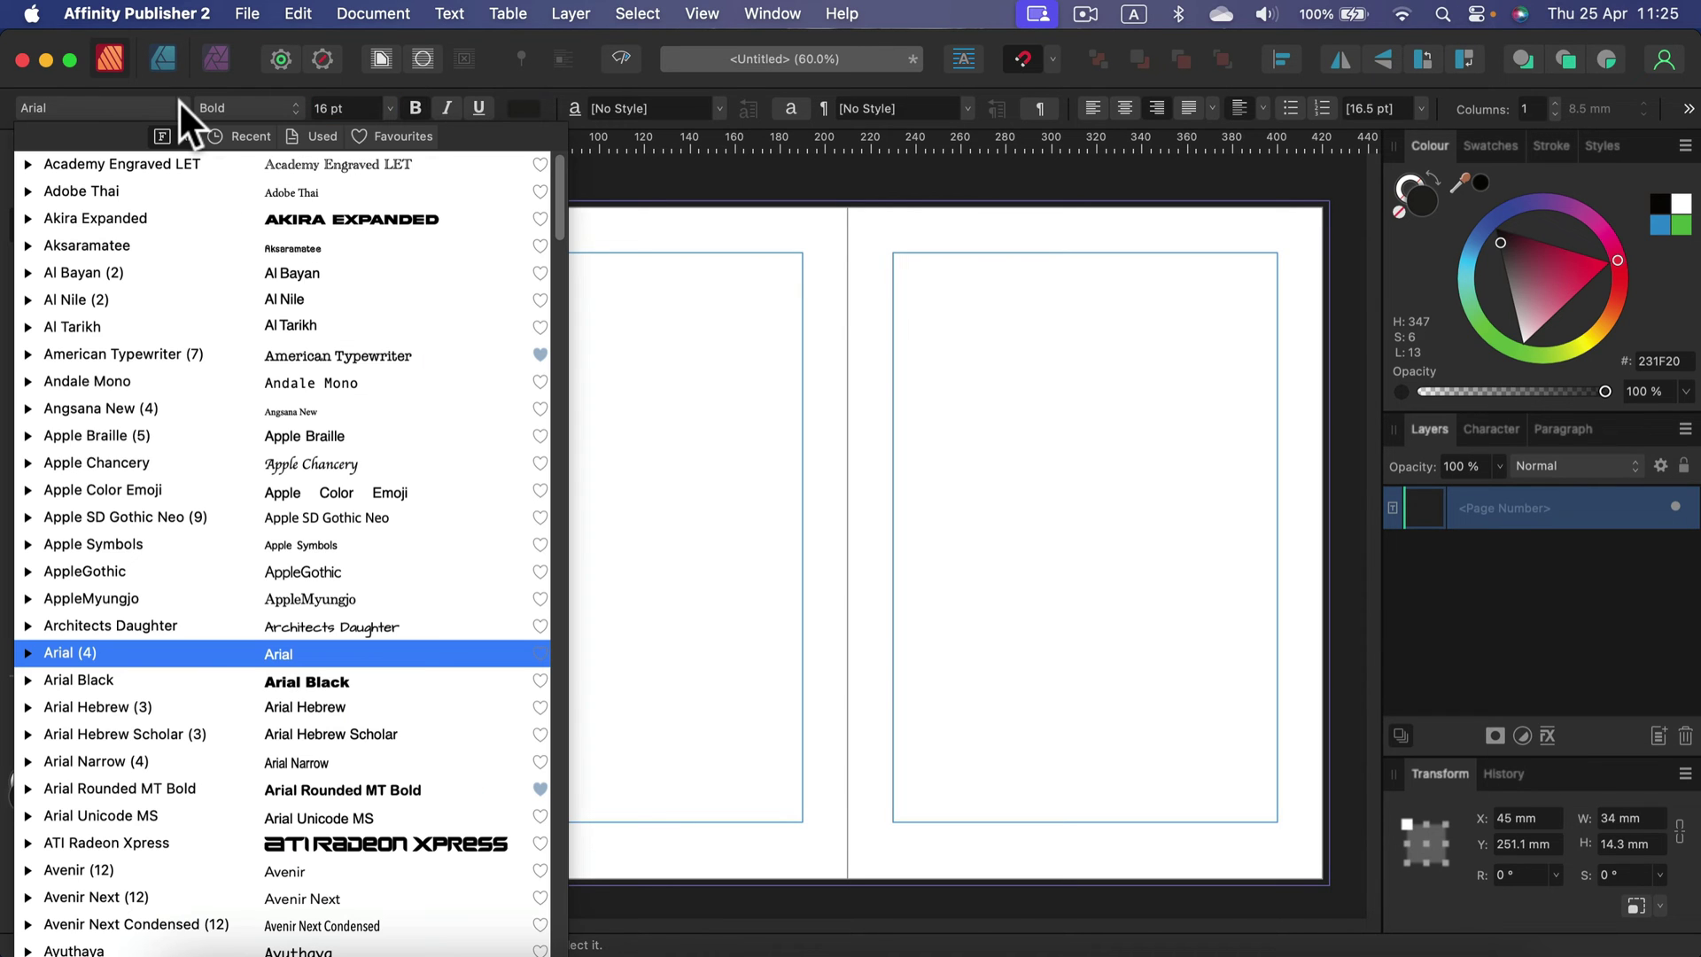
pyautogui.click(310, 353)
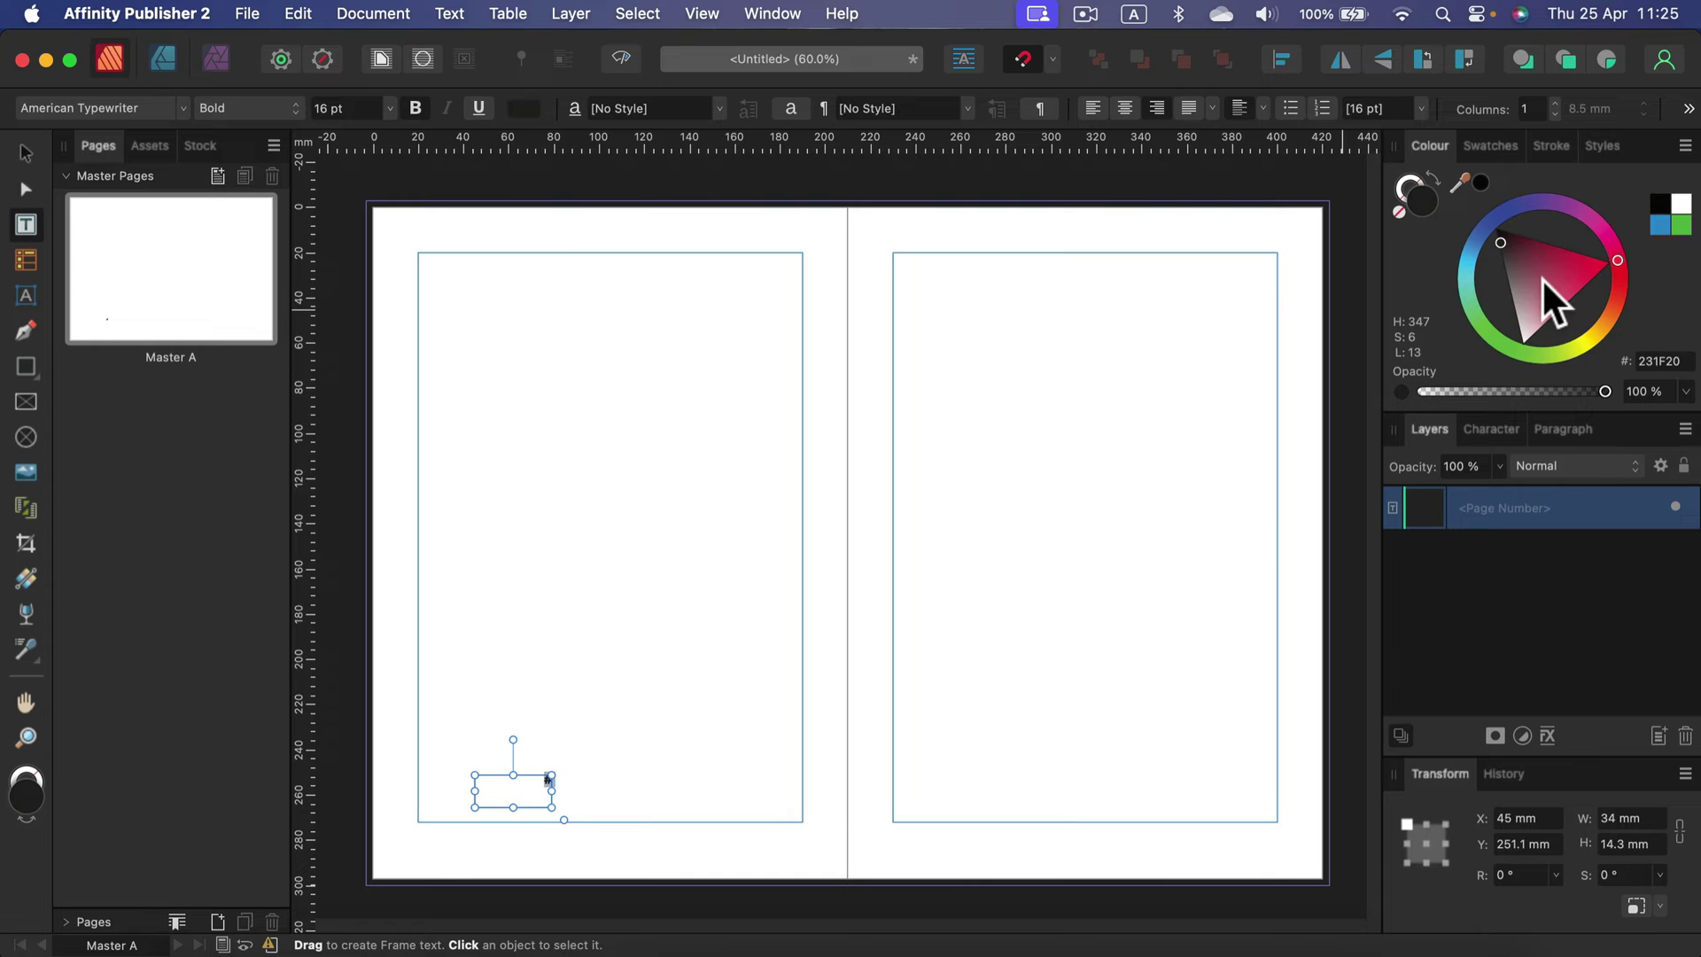
pyautogui.moveTo(1542, 278); pyautogui.dragTo(1480, 268)
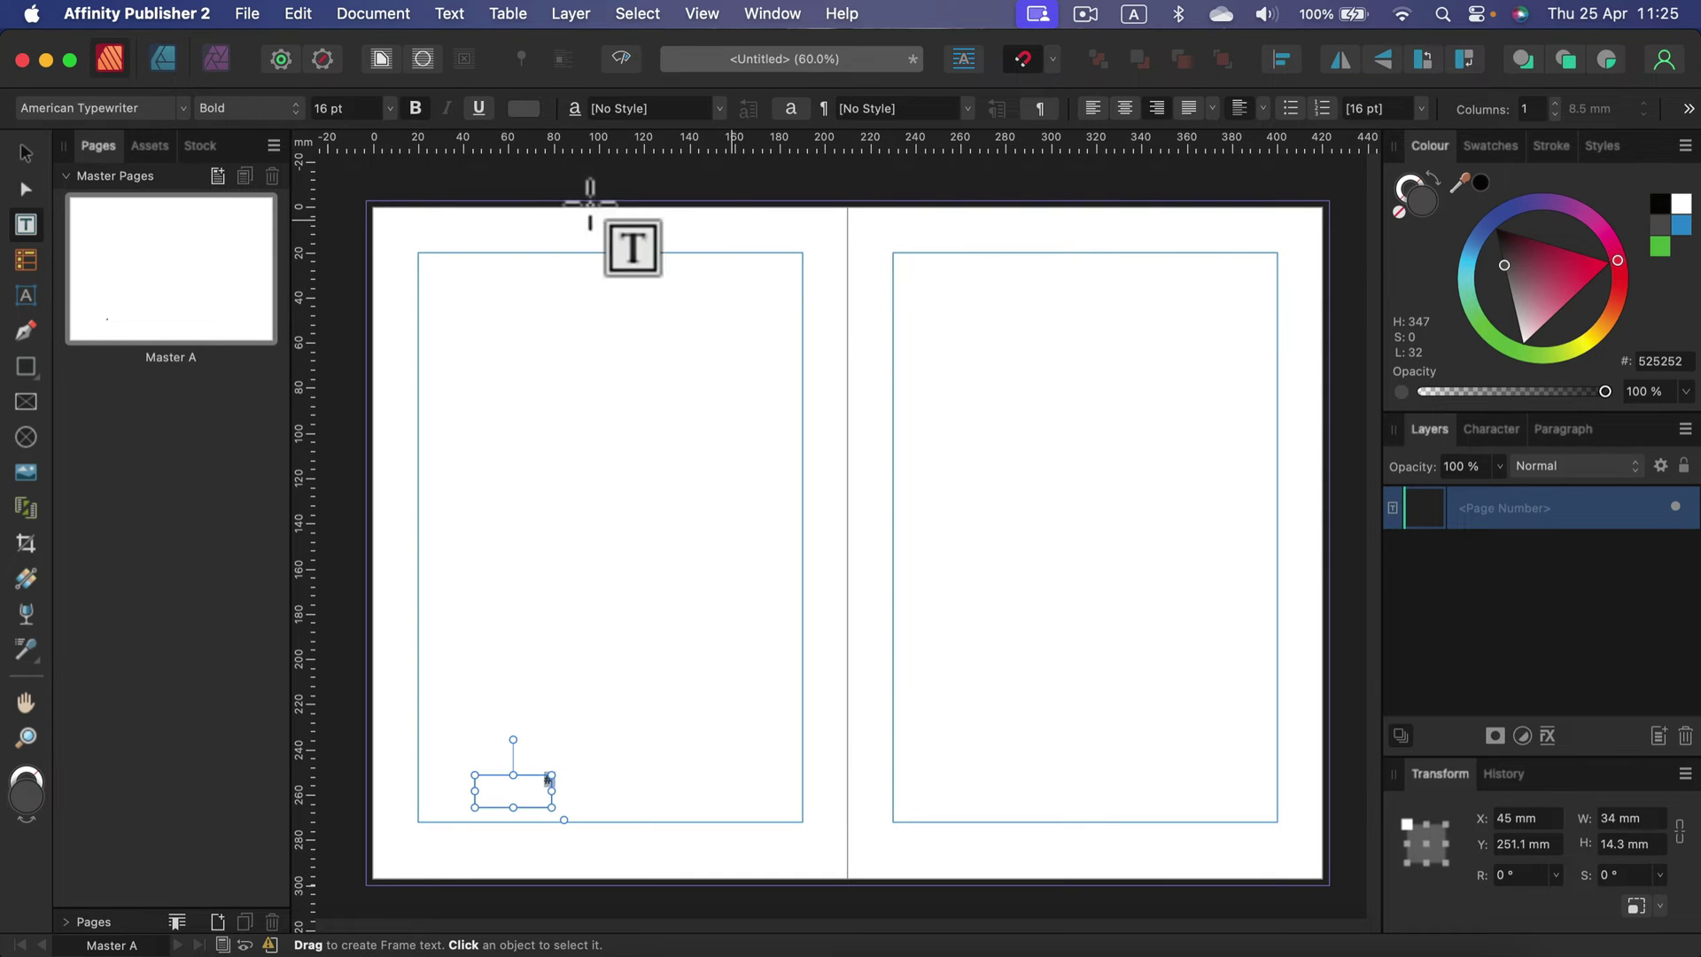
pyautogui.click(24, 155)
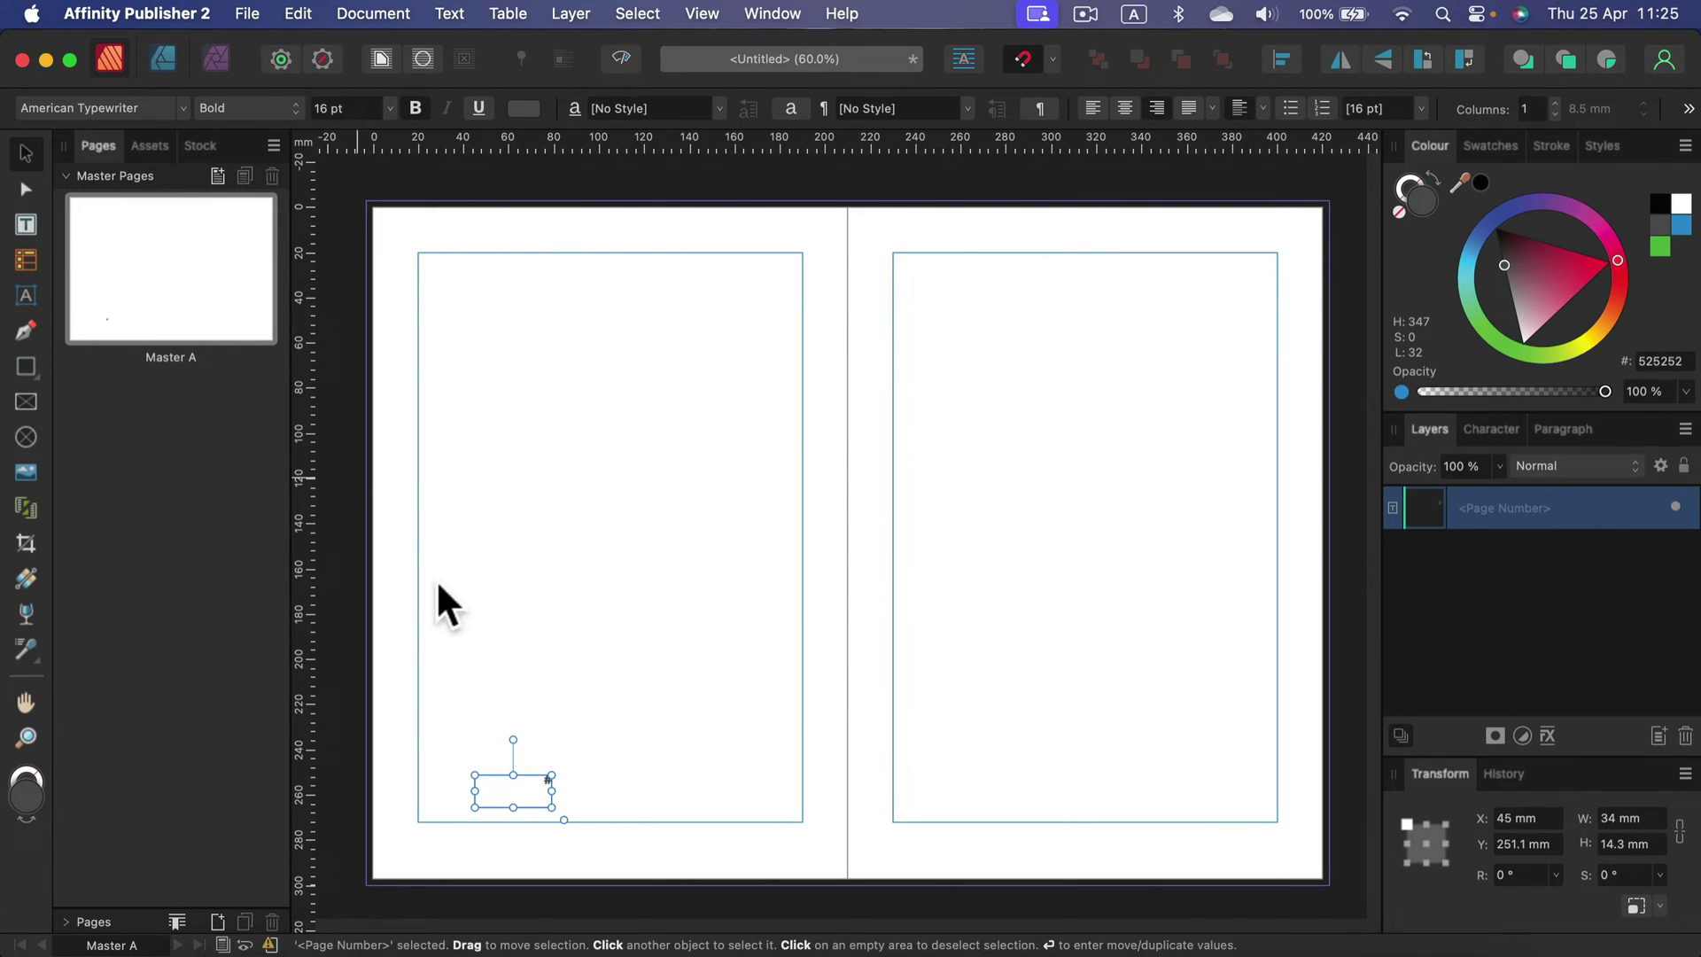
pyautogui.moveTo(547, 785); pyautogui.dragTo(454, 840)
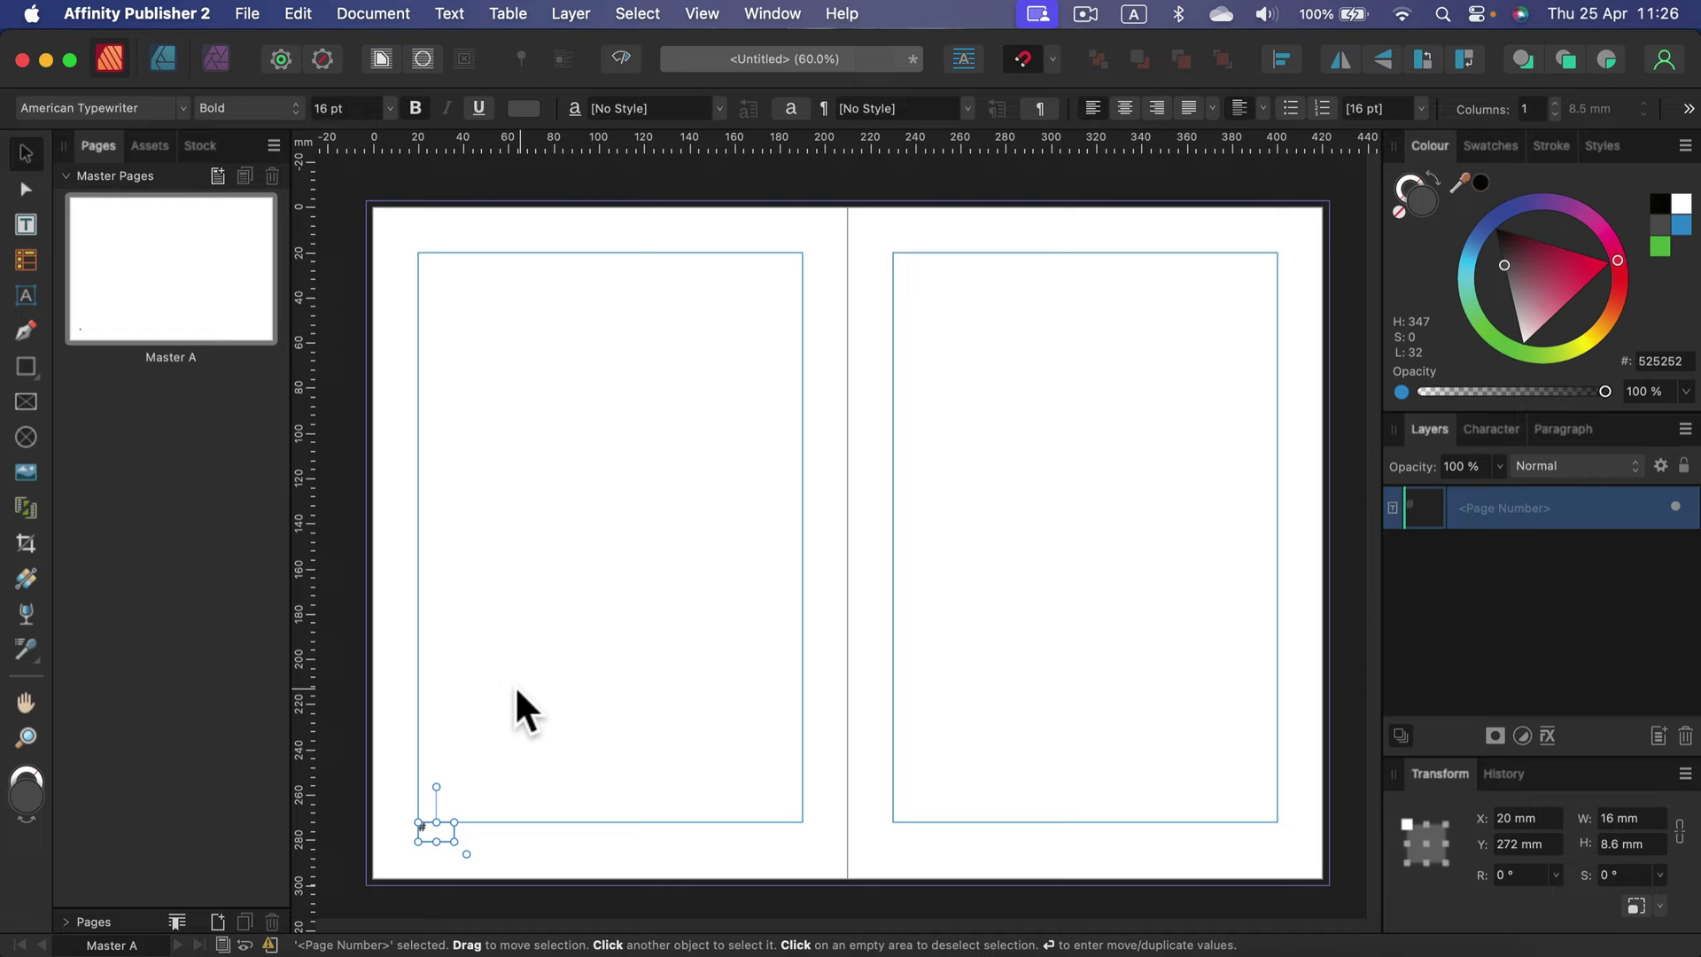
# Step: Duplicate the page-number frame and place the copy at the right page's bottom-right corner, X 384 mm, Y 272 mm
pyautogui.press('super+j')
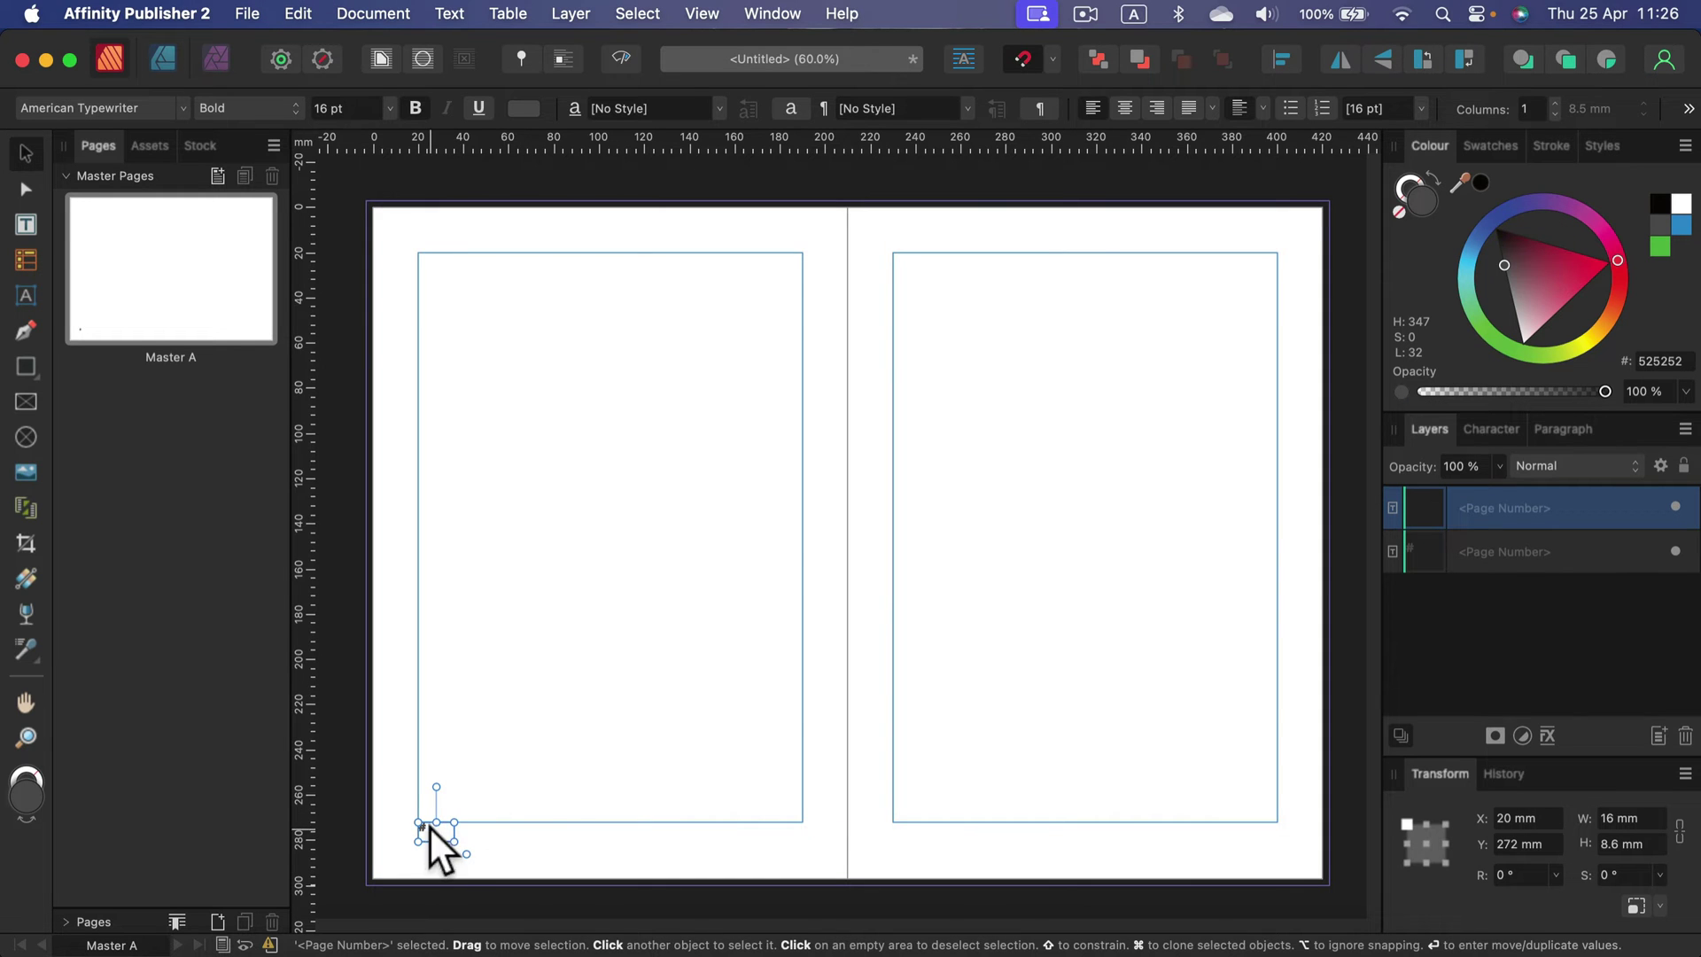
pyautogui.moveTo(429, 828); pyautogui.dragTo(1245, 828)
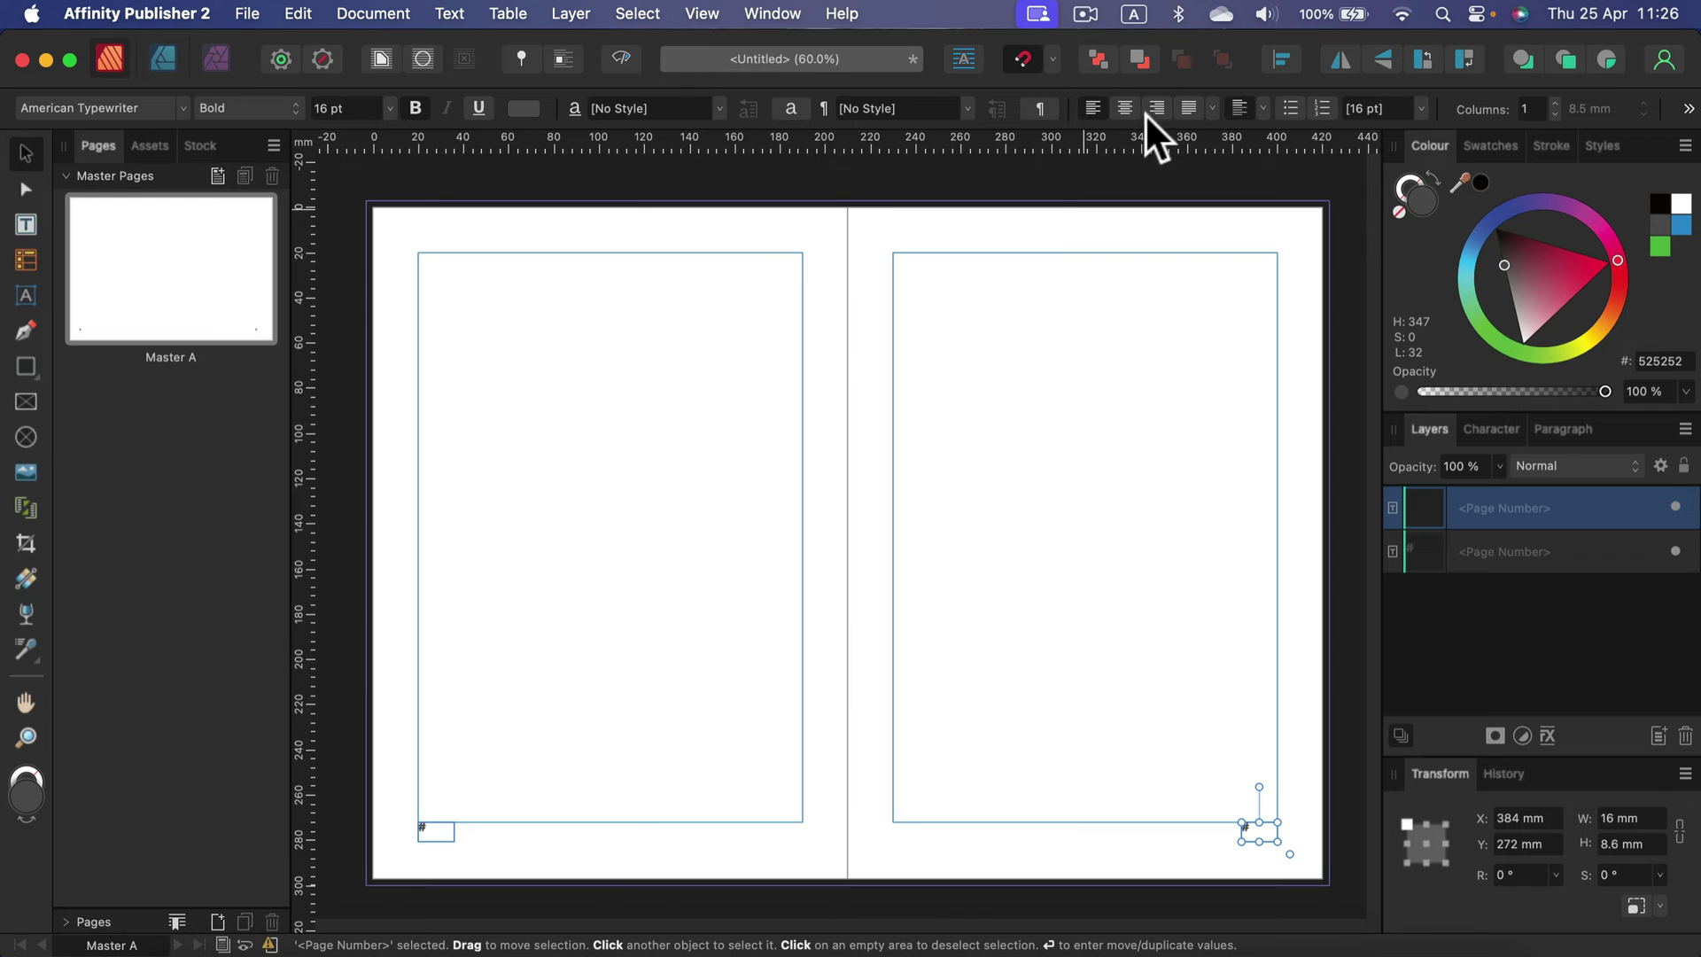
pyautogui.click(1189, 426)
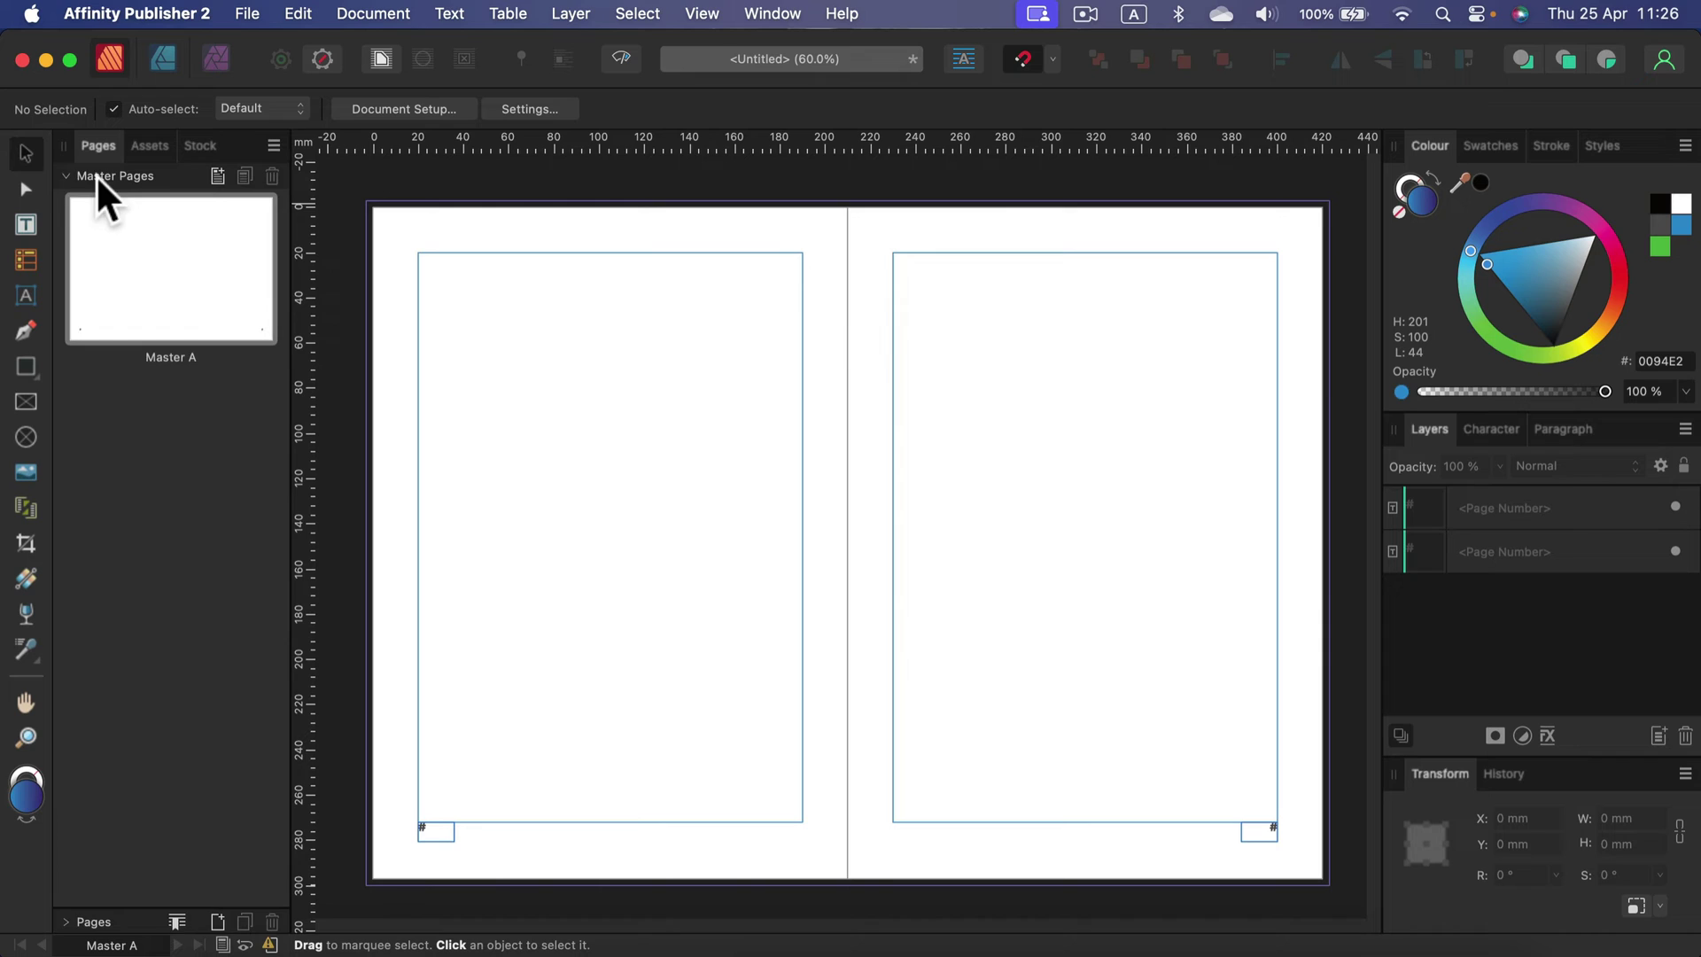
# Step: Switch back to the document pages and view Page 1, Pages 2,3 and Pages 4,5 footers
pyautogui.click(64, 176)
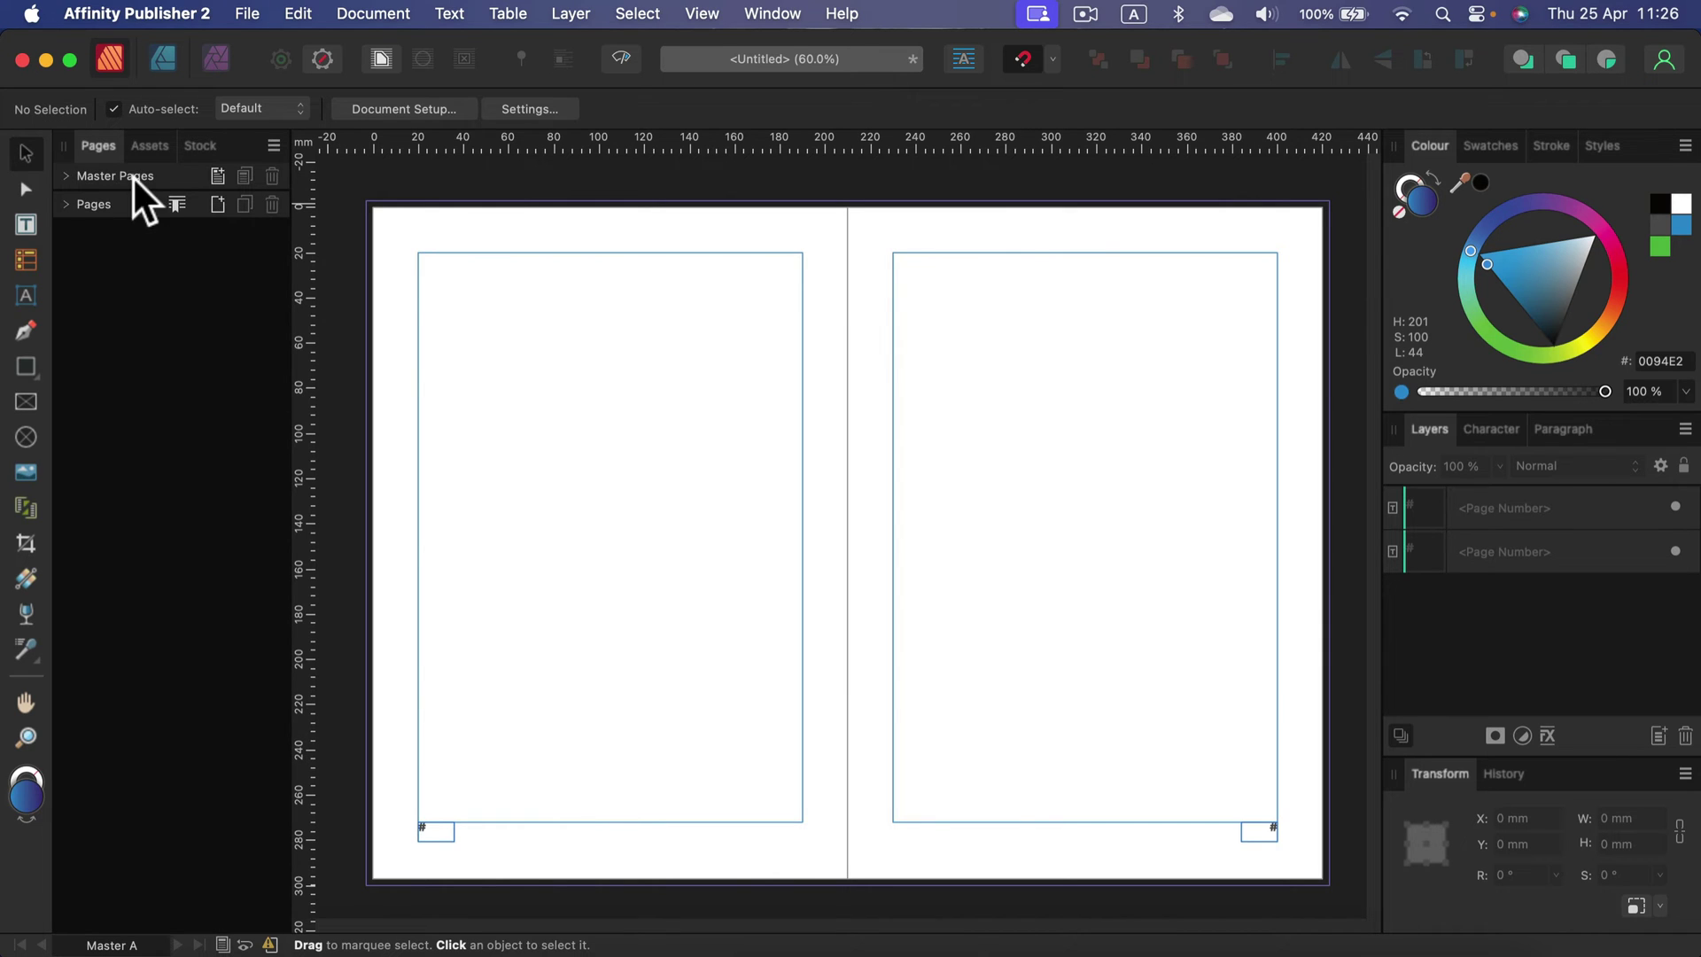
pyautogui.click(65, 205)
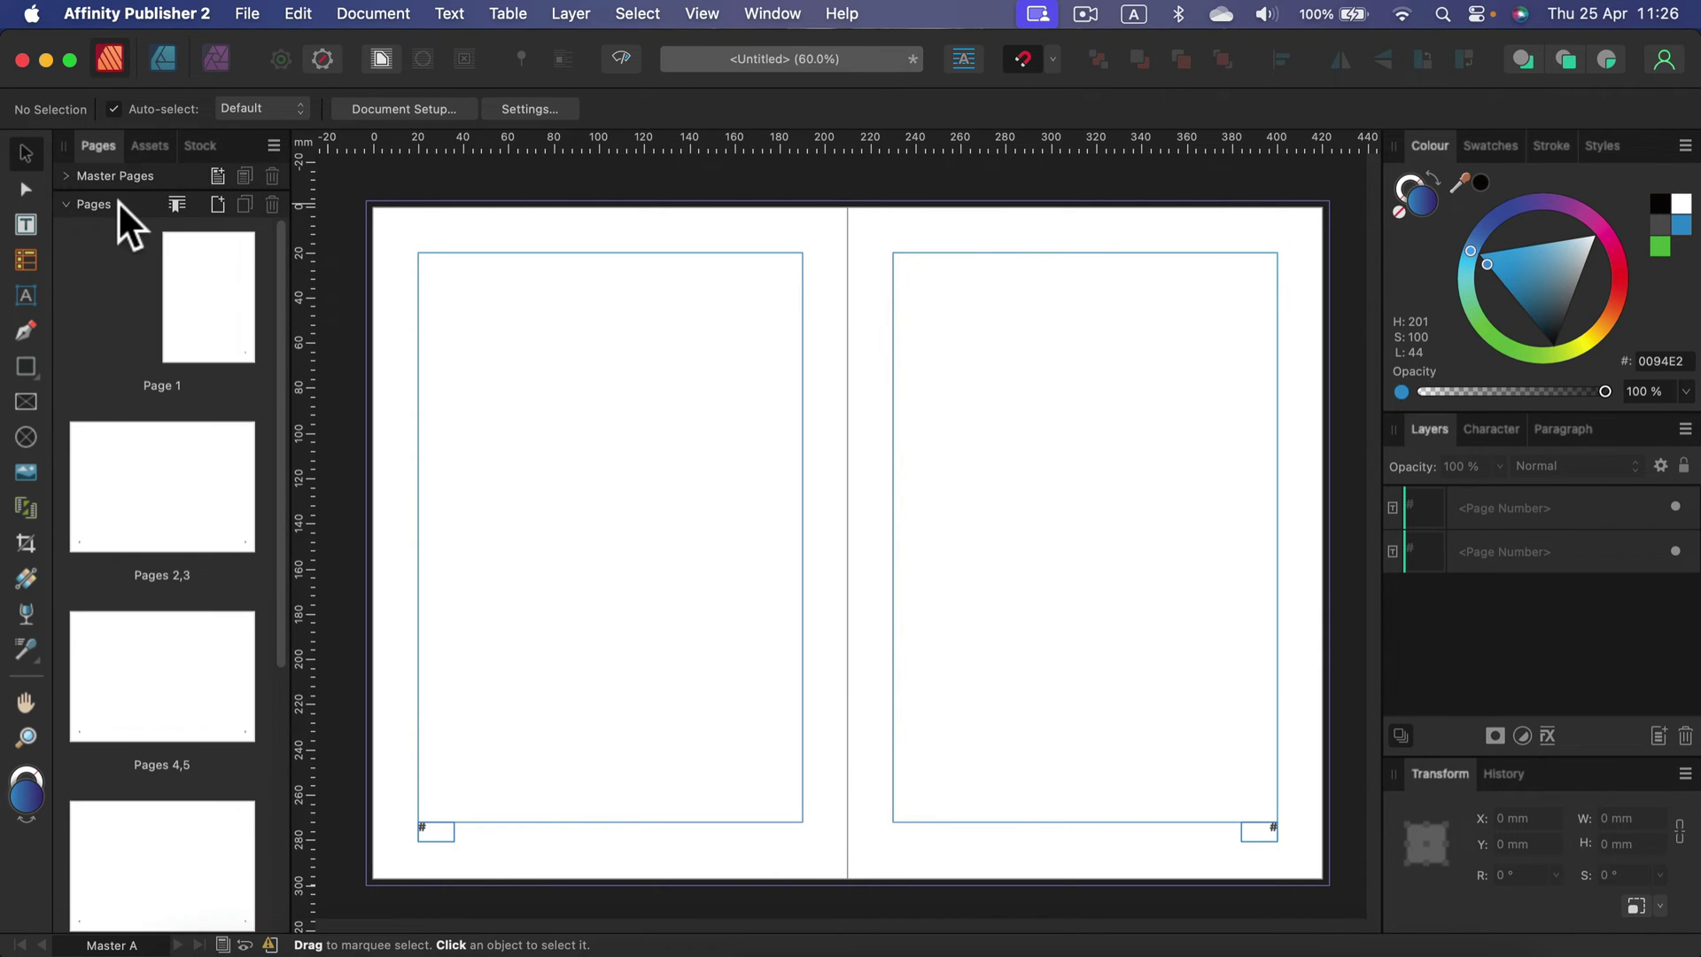
pyautogui.click(211, 282)
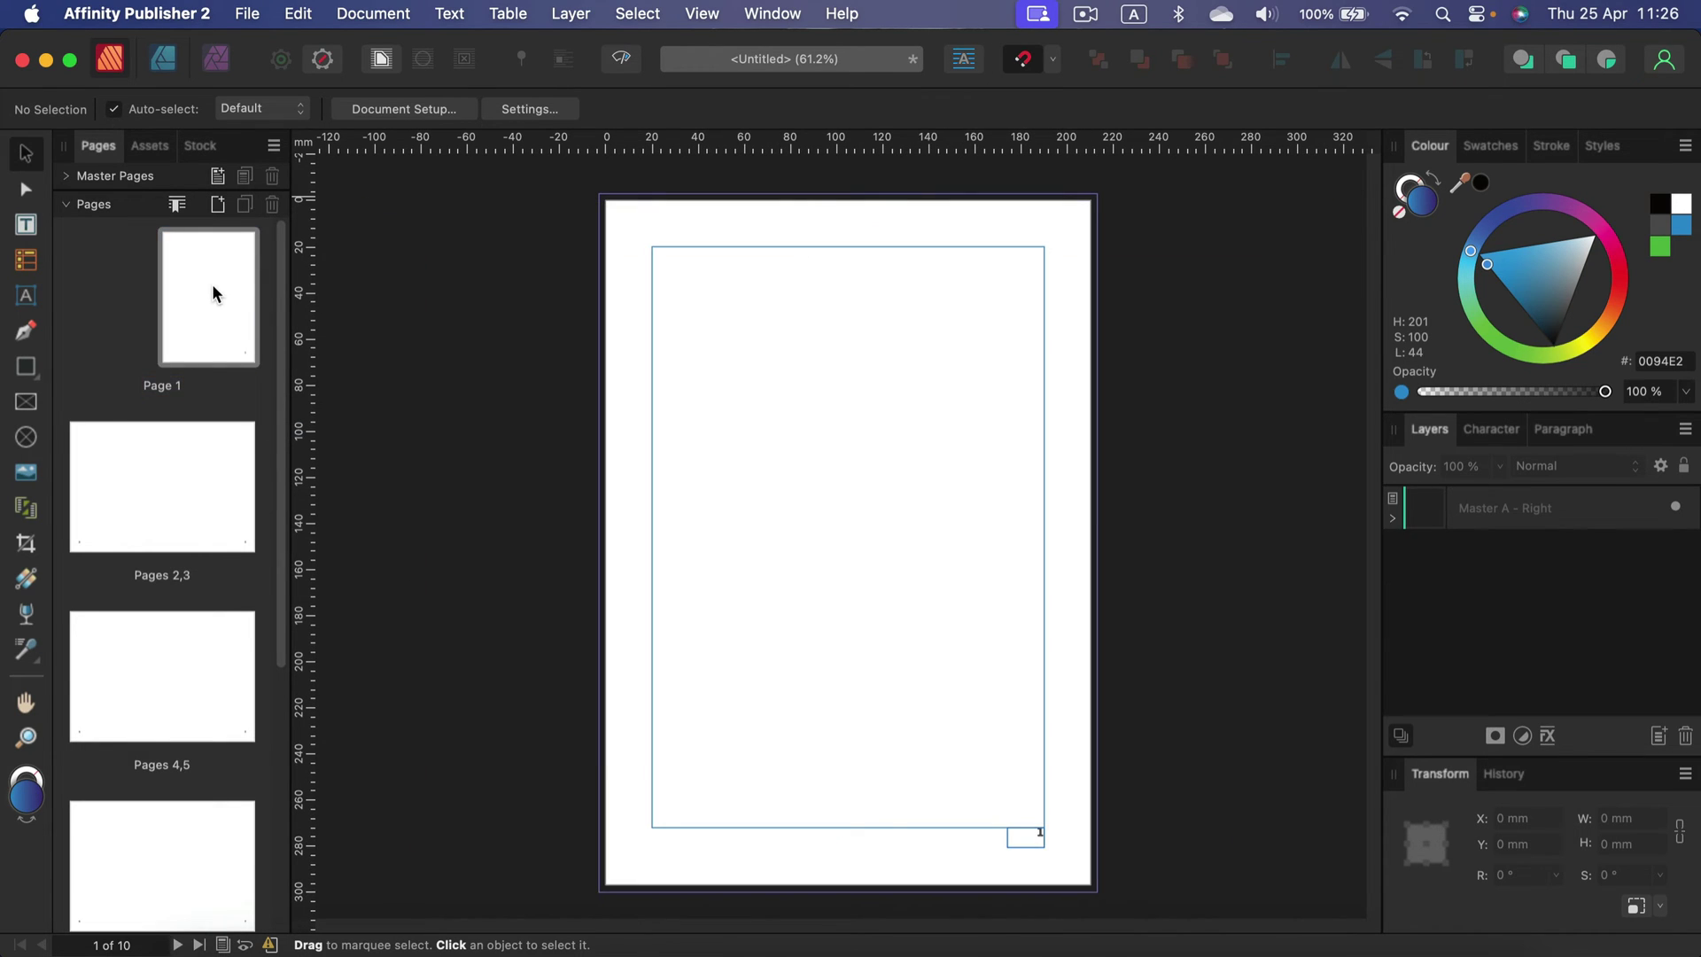
pyautogui.click(178, 523)
pyautogui.doubleClick(173, 508)
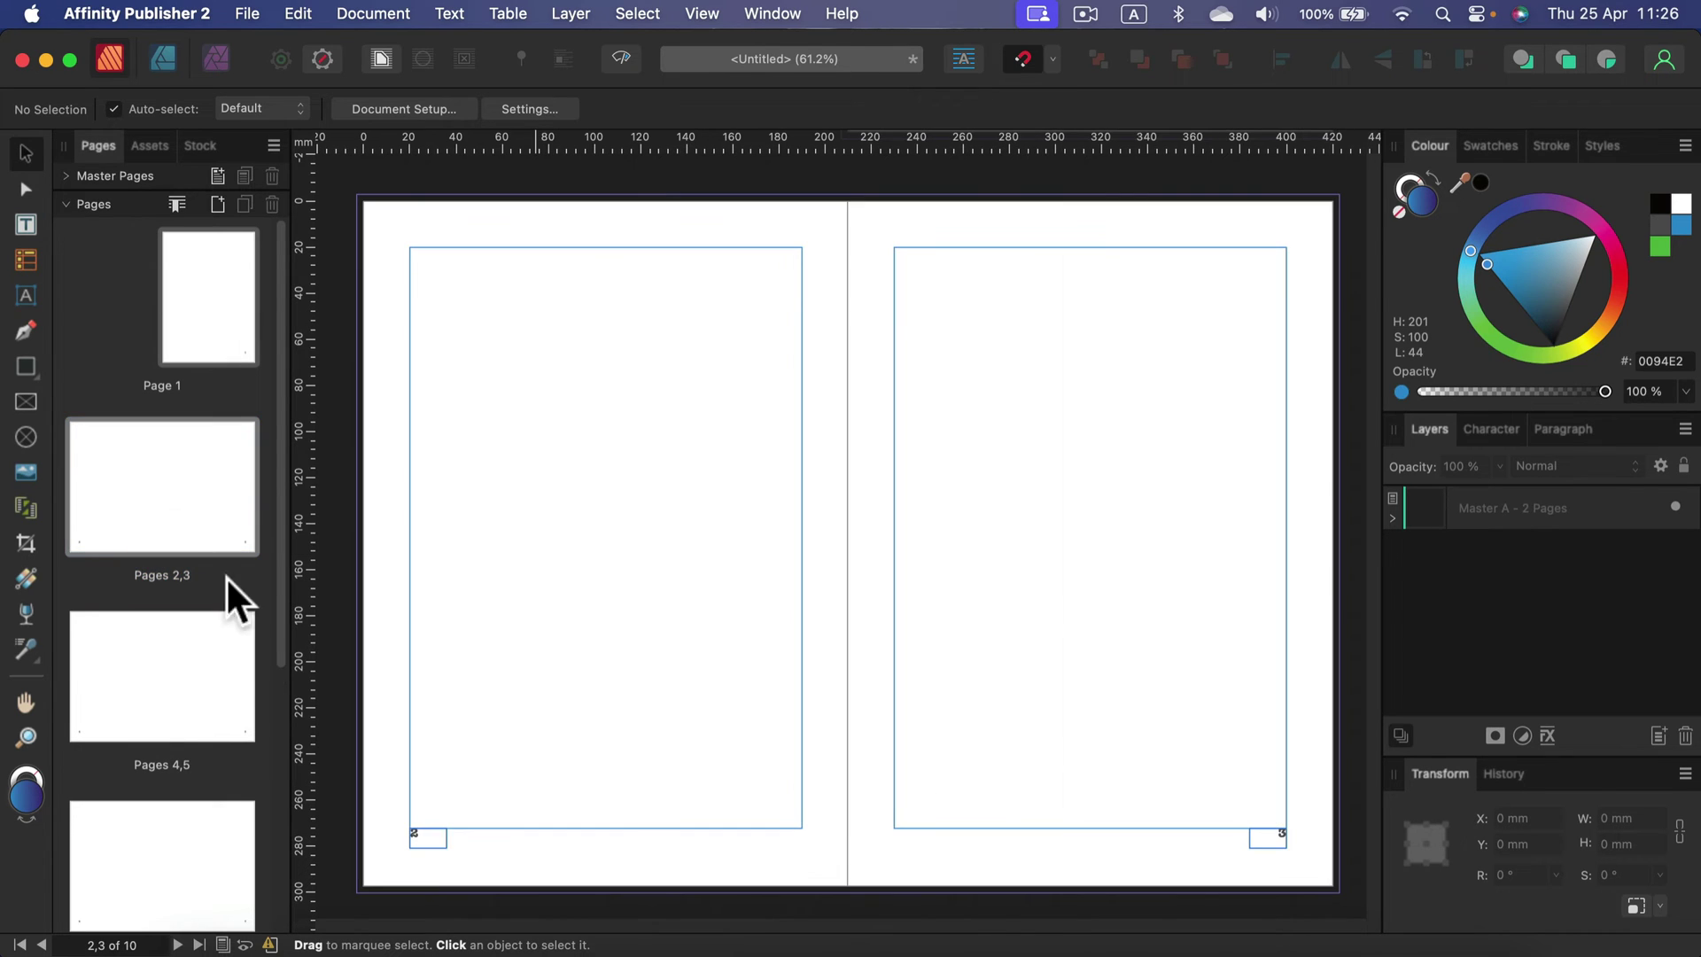
pyautogui.doubleClick(126, 656)
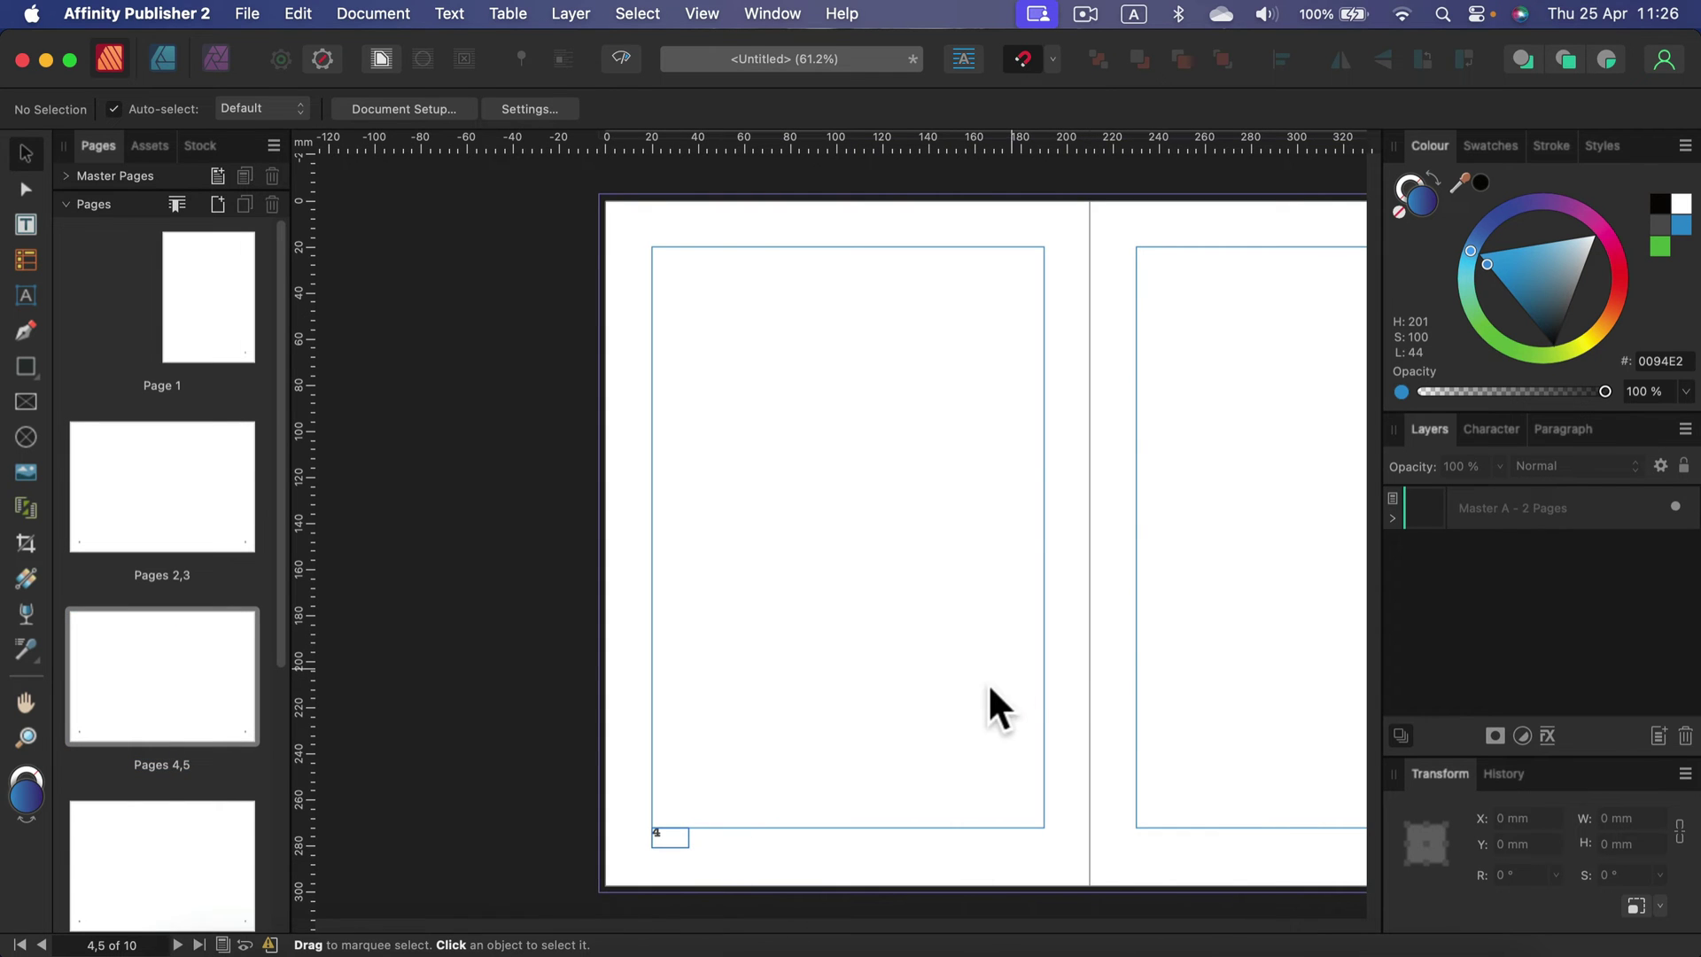
pyautogui.press('space')
pyautogui.moveTo(1102, 653); pyautogui.dragTo(870, 425)
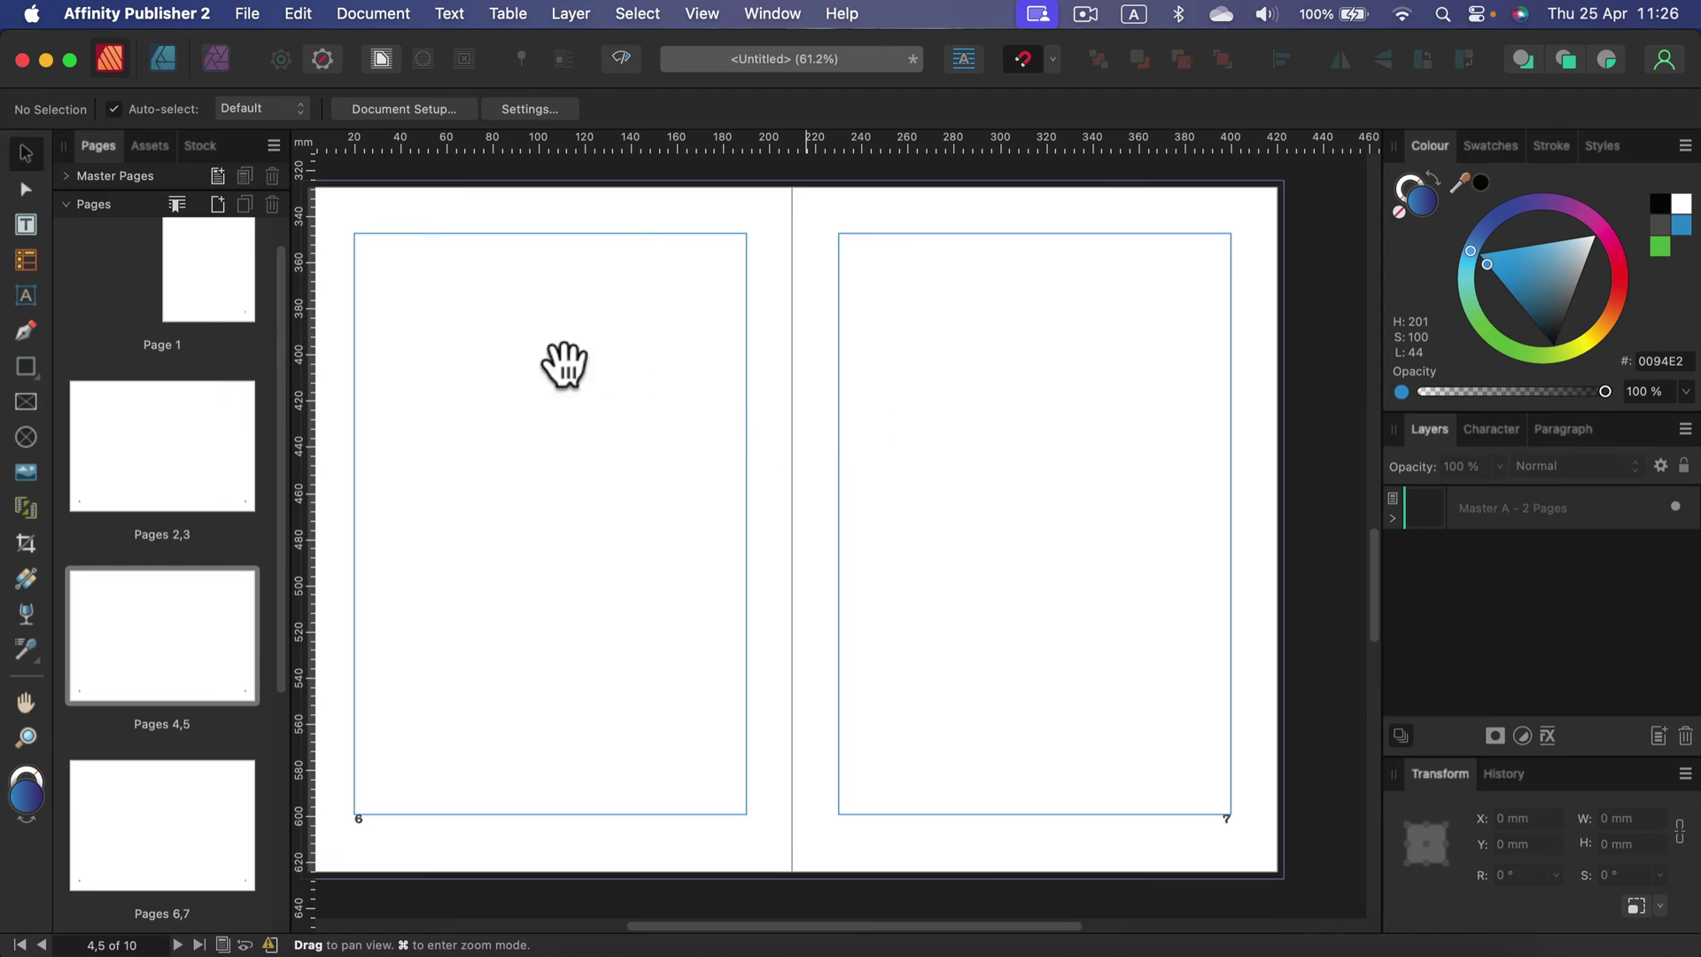
pyautogui.moveTo(566, 364); pyautogui.dragTo(490, 724)
# Step: On Master A, make the left page-number field red at 20 pt
pyautogui.click(65, 204)
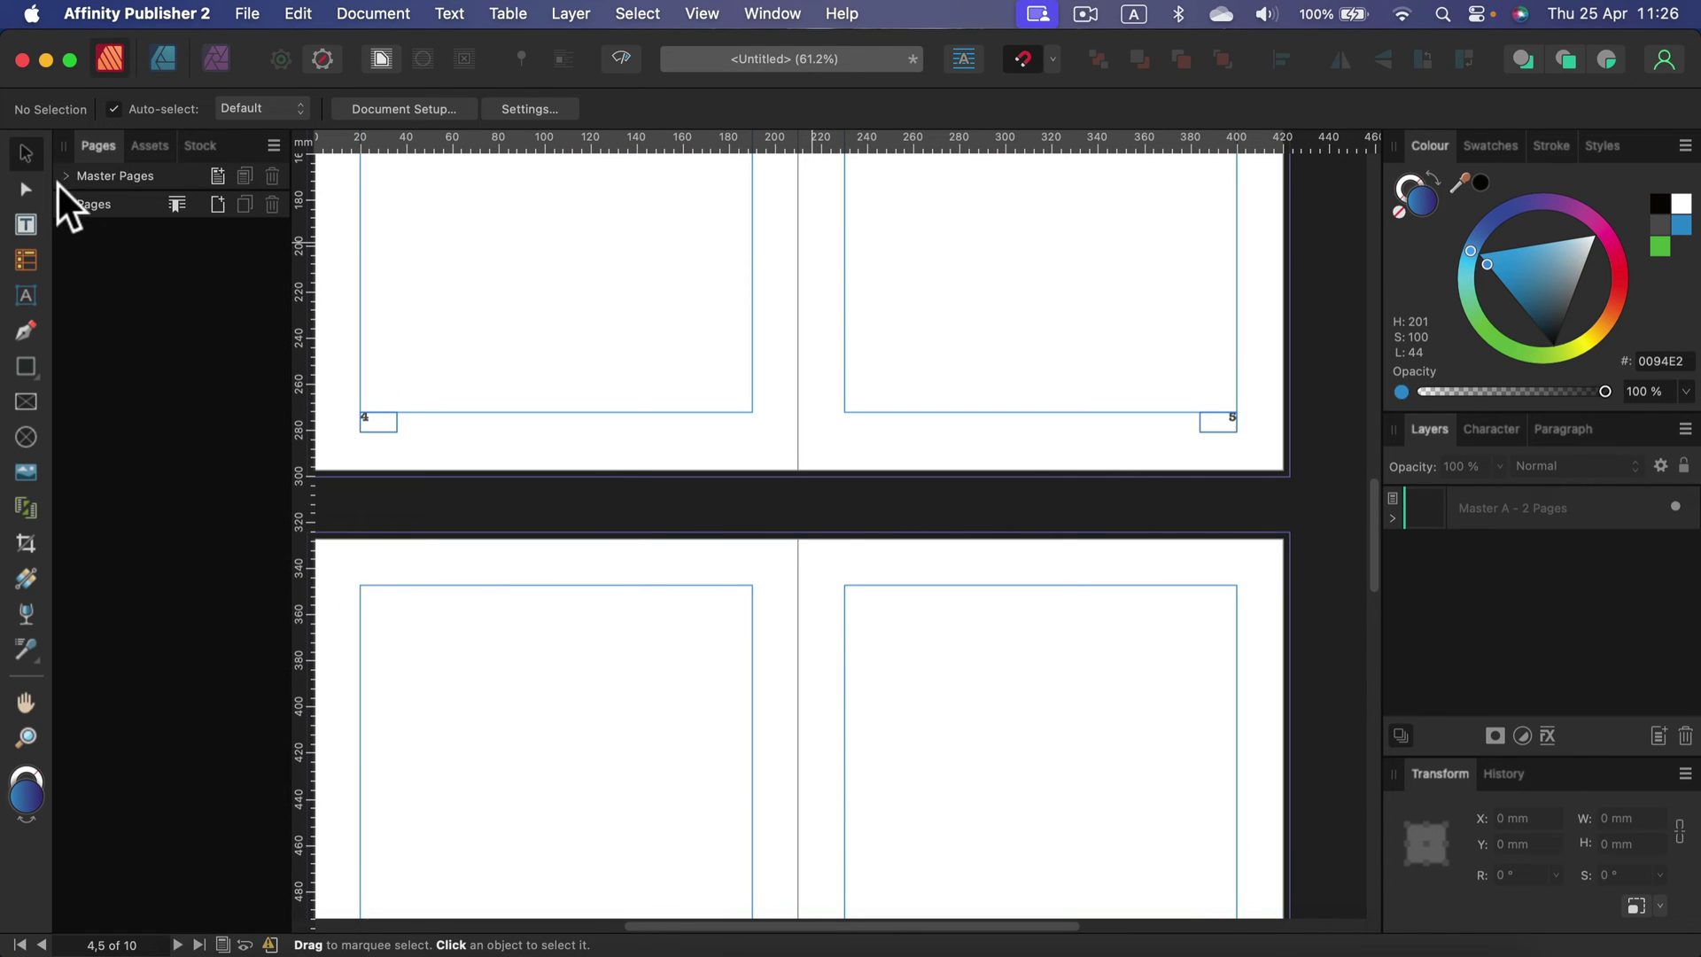
pyautogui.click(64, 175)
pyautogui.doubleClick(124, 245)
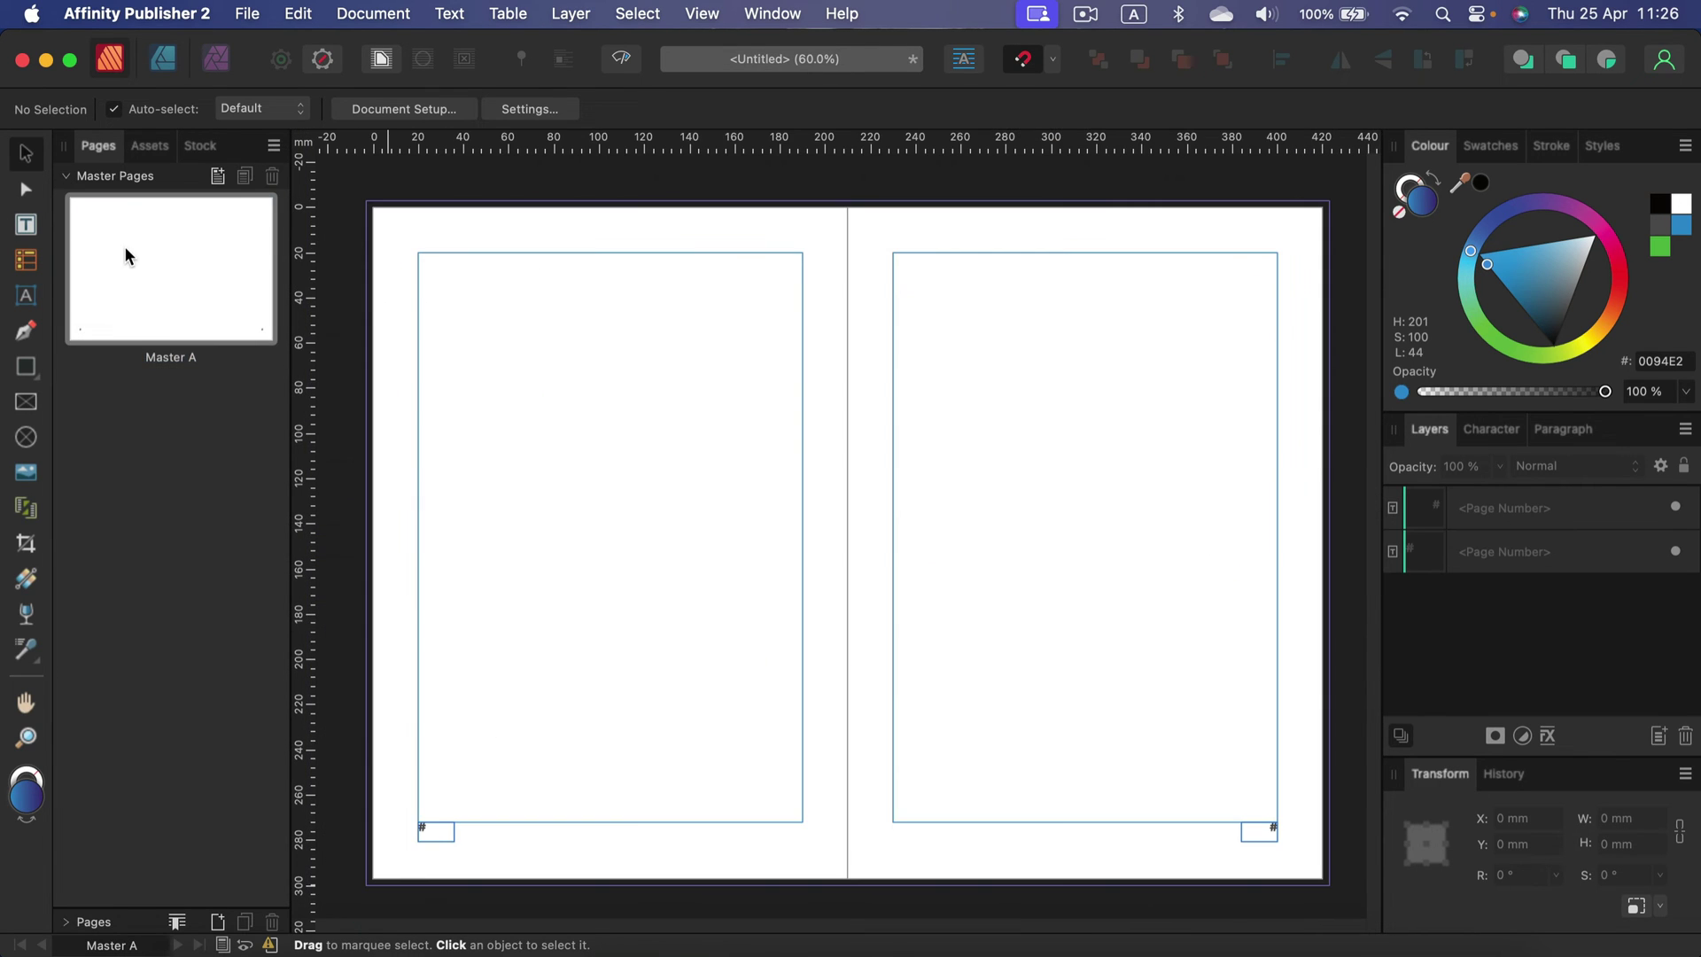
pyautogui.click(425, 832)
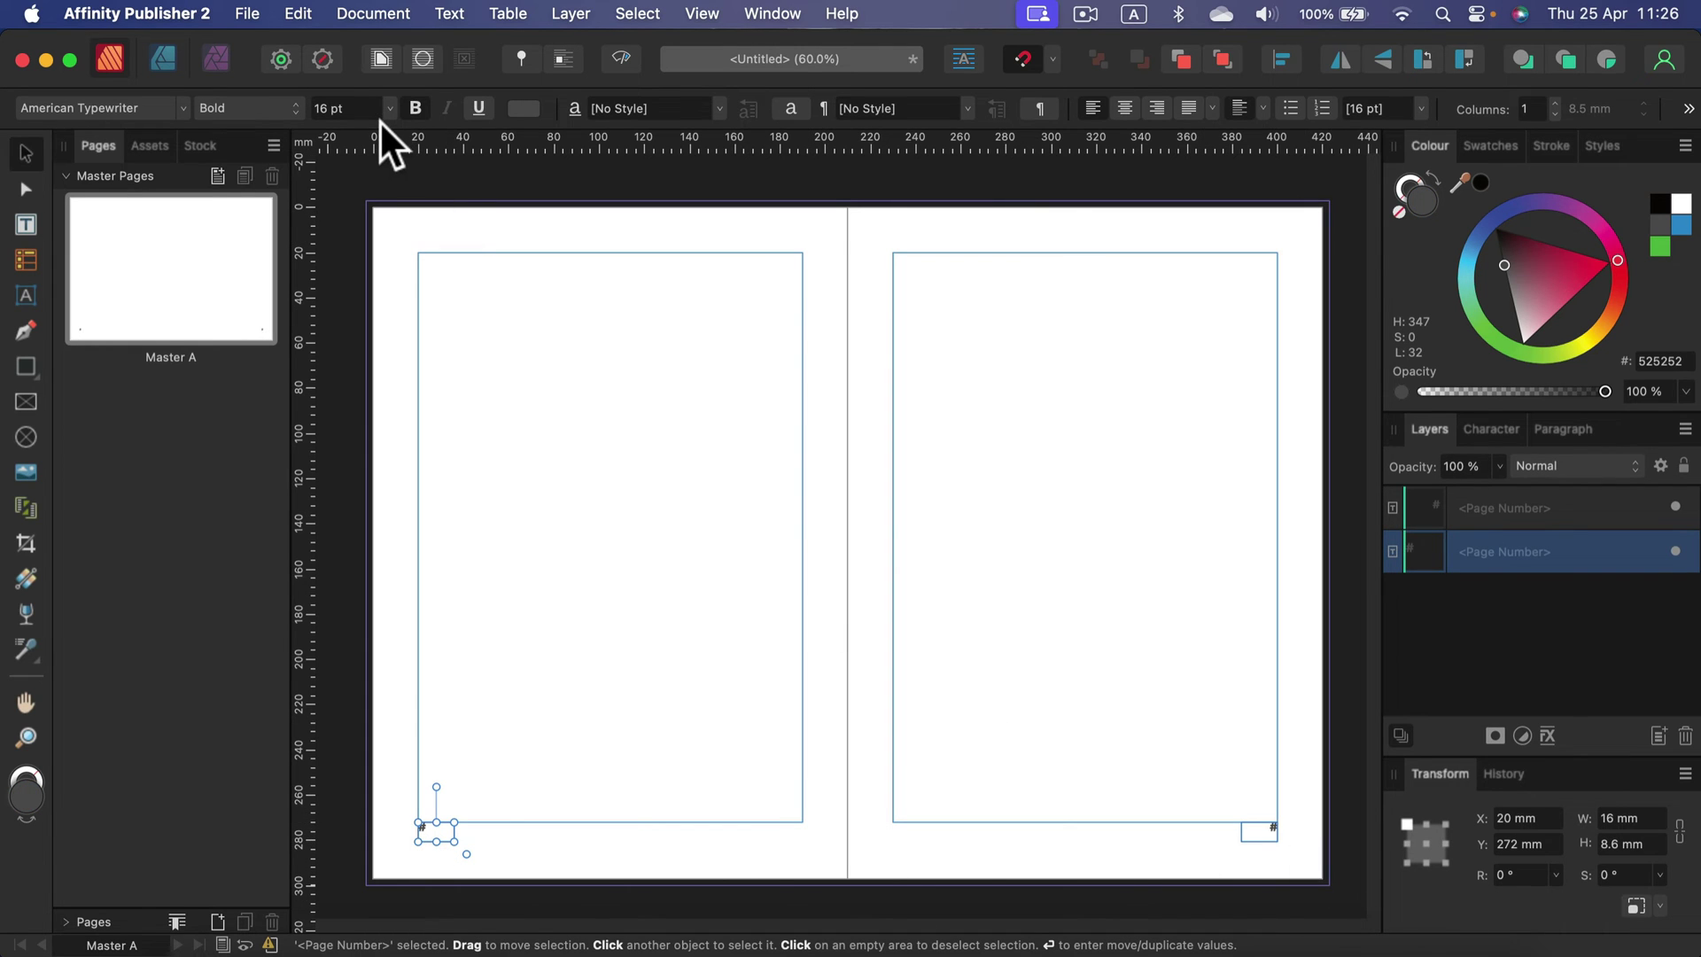
pyautogui.click(1618, 258)
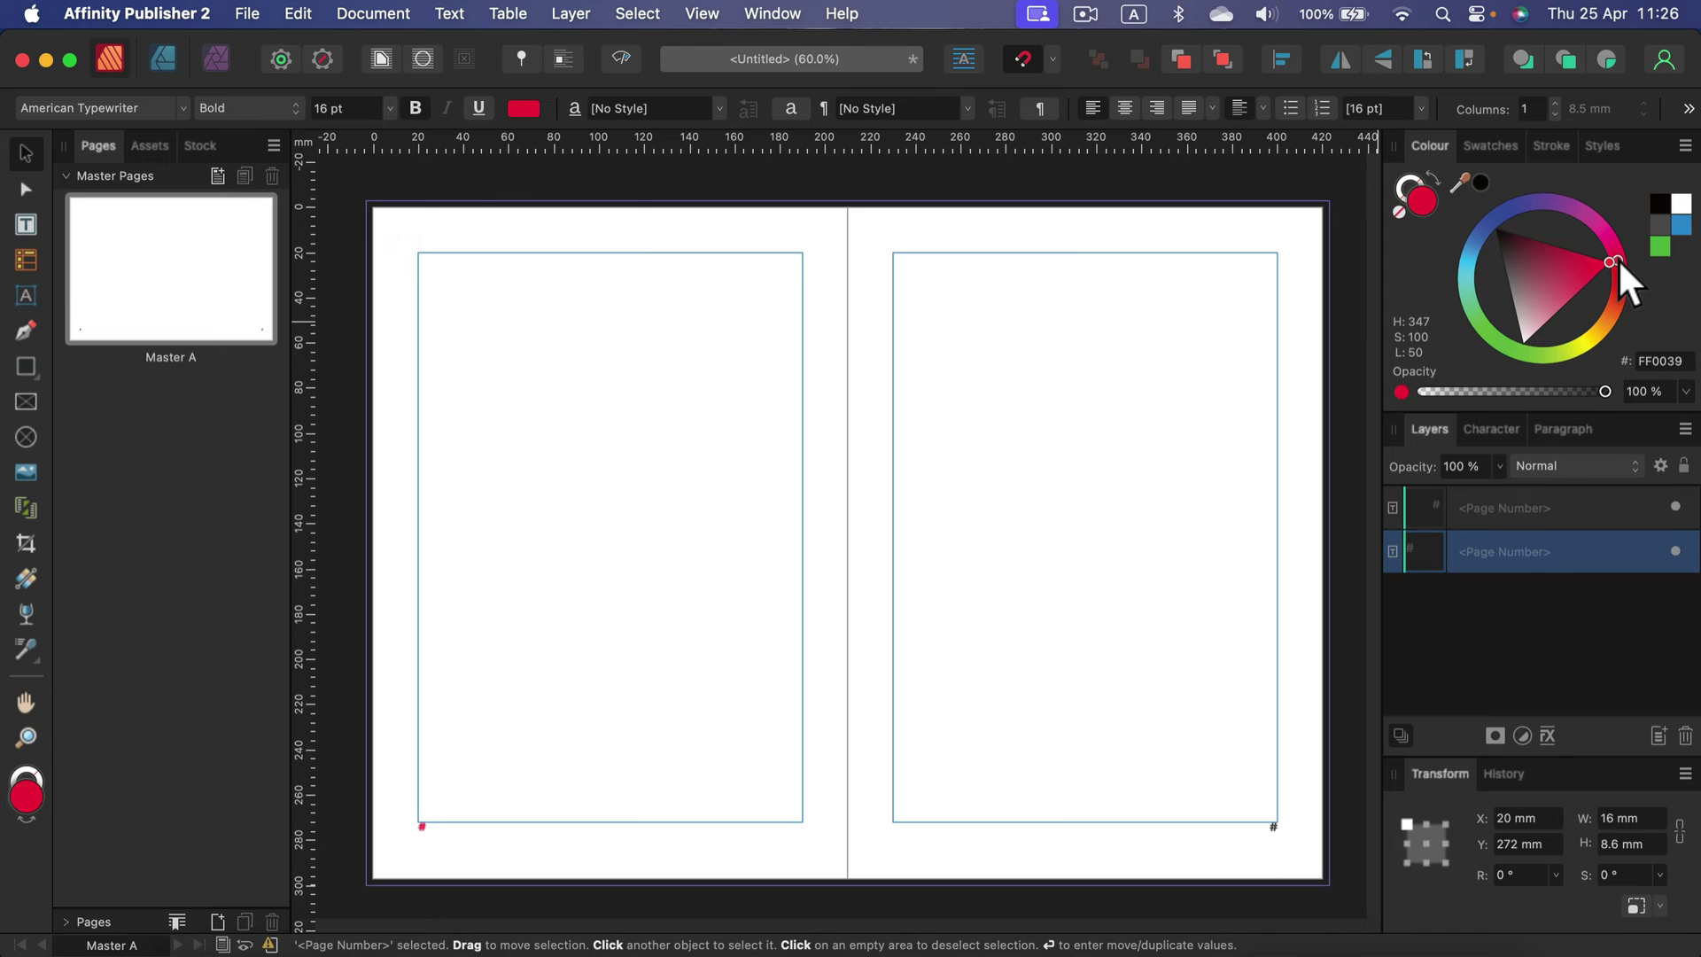
pyautogui.moveTo(1623, 280); pyautogui.dragTo(1627, 286)
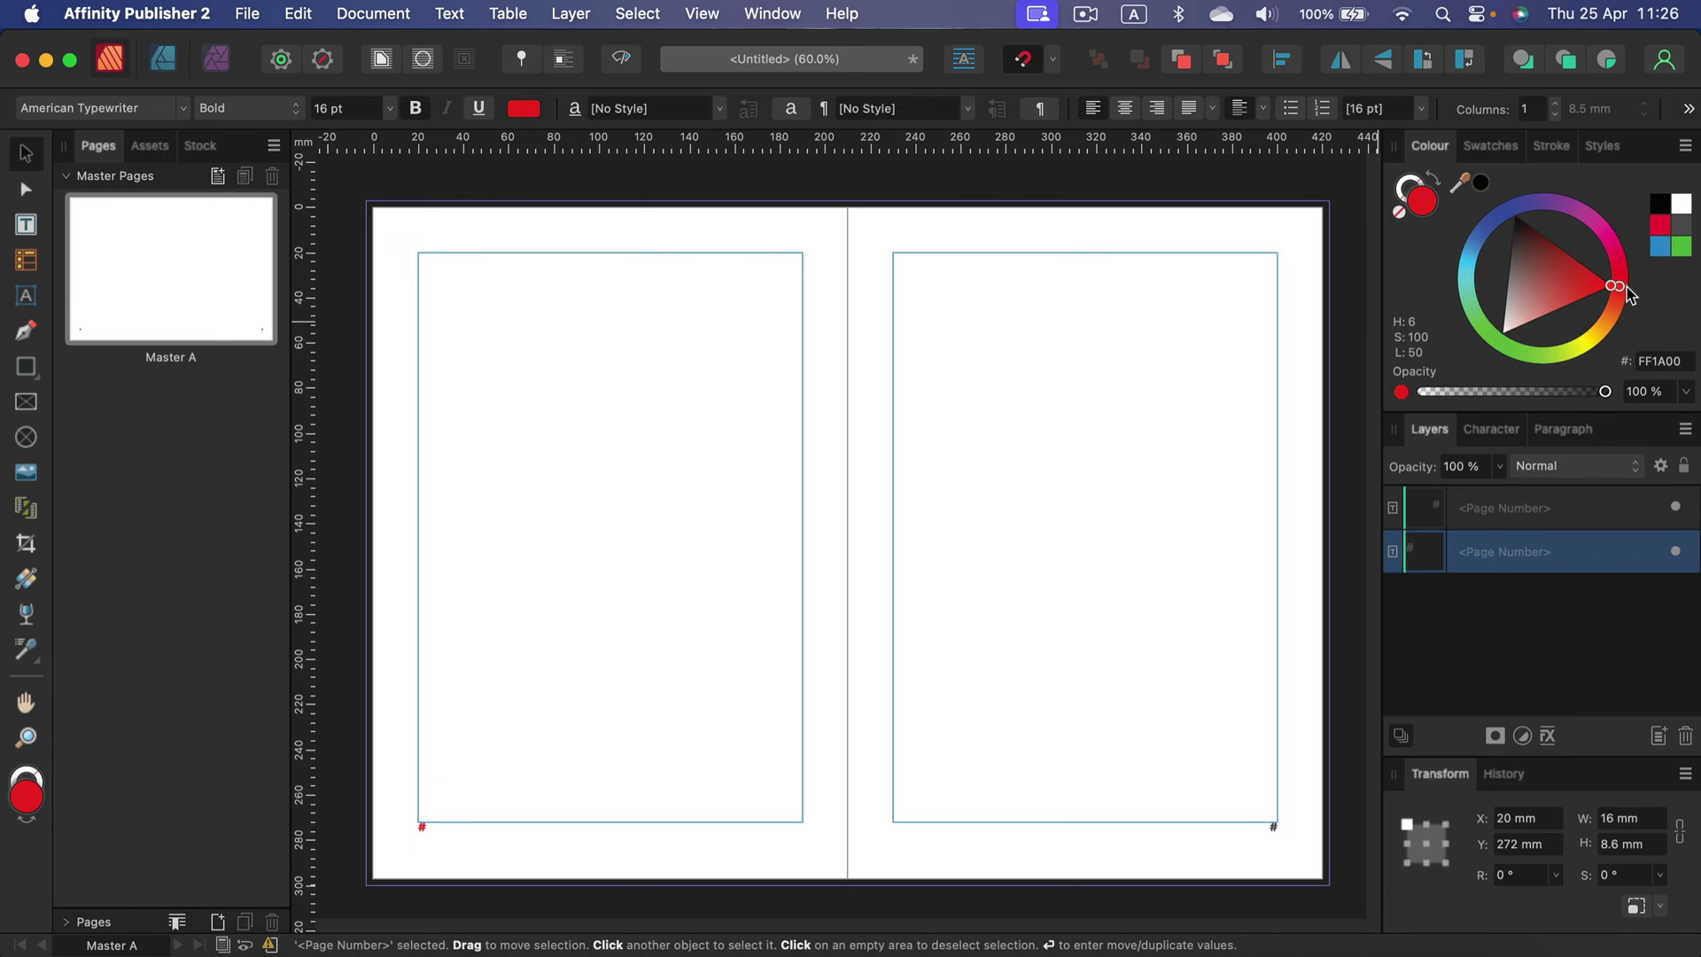
pyautogui.click(391, 106)
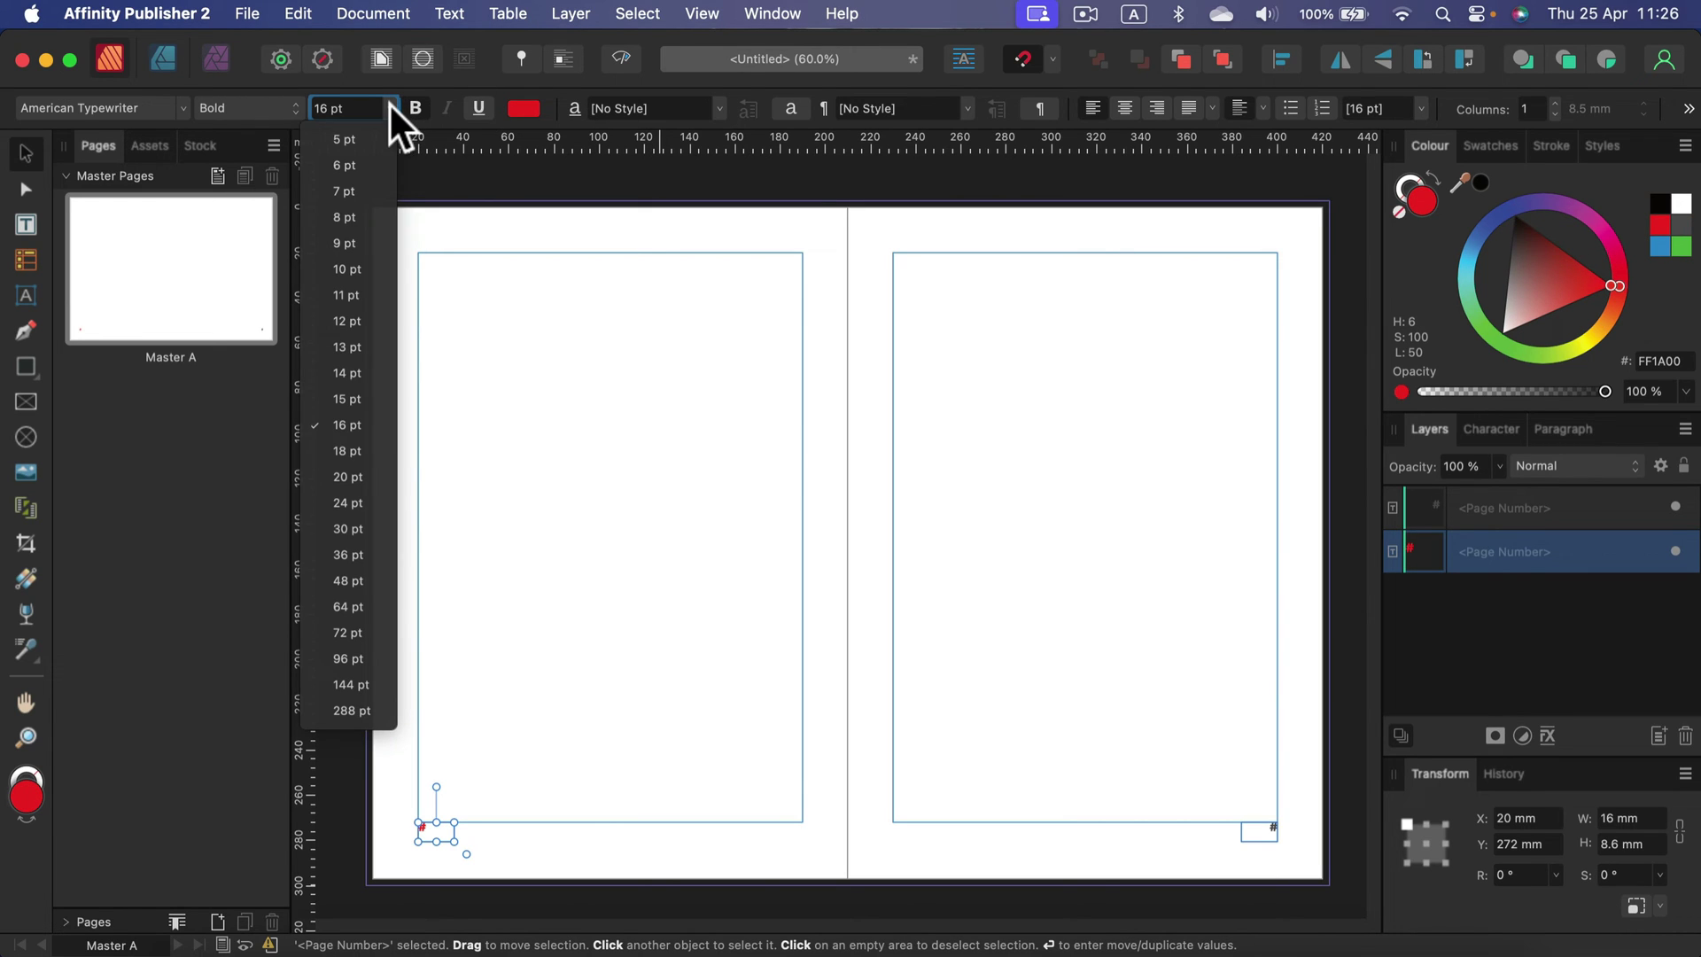
pyautogui.click(342, 471)
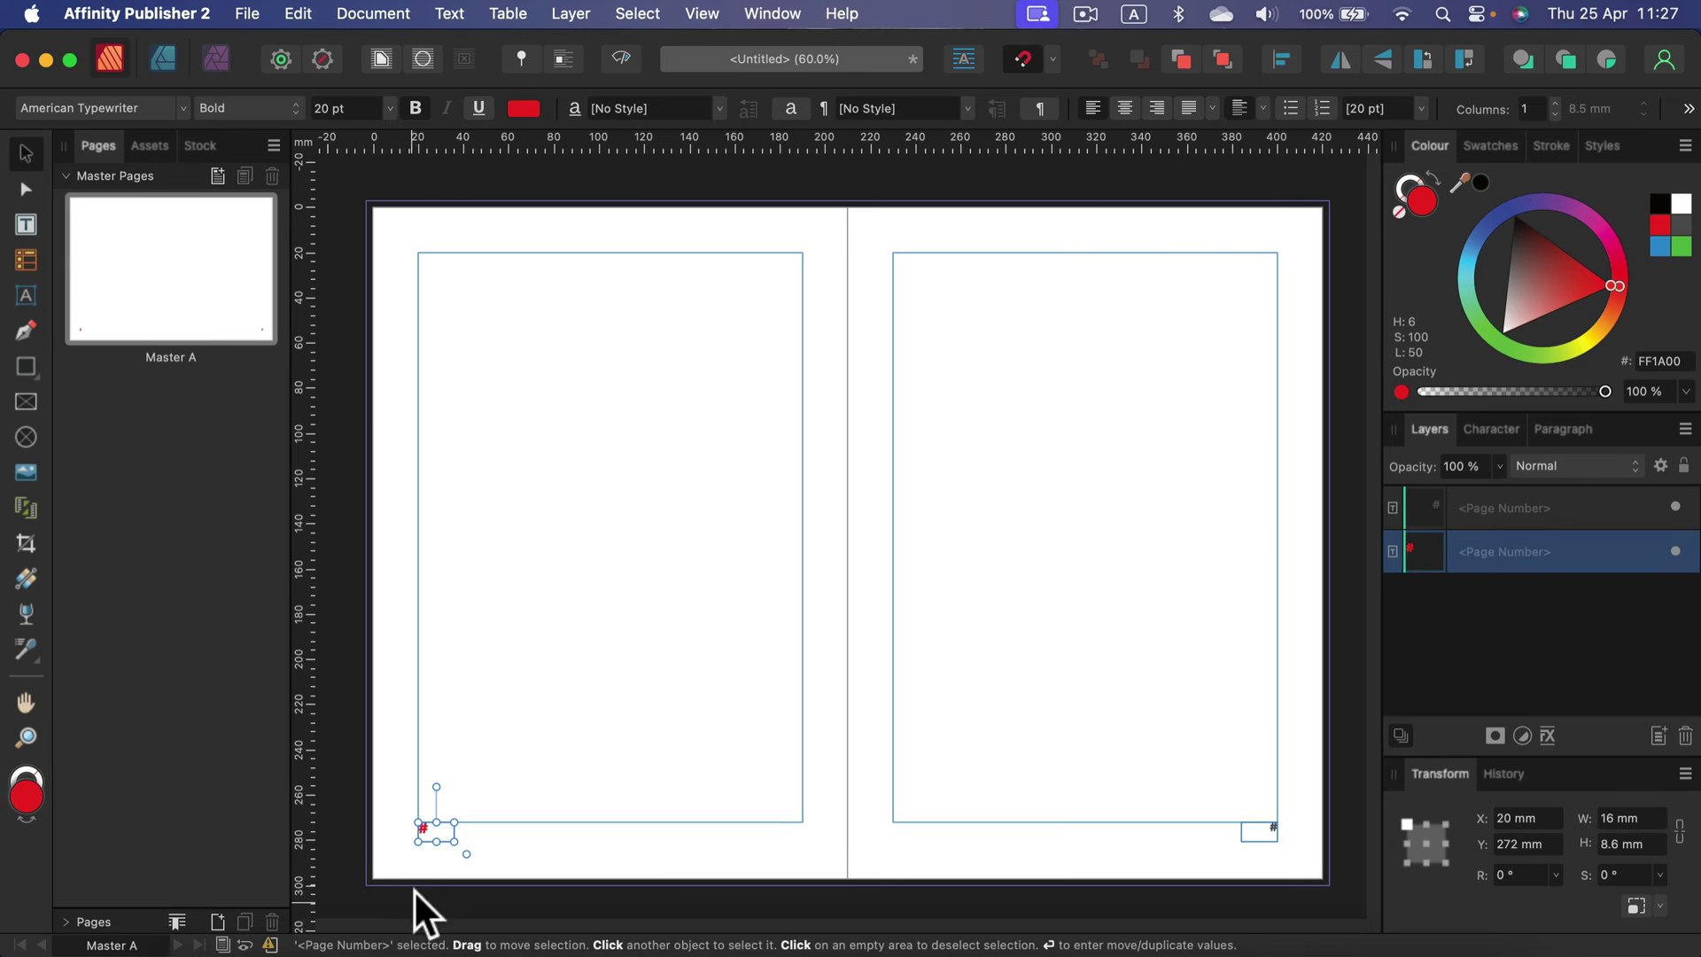
# Step: Type 'Page ' before the number field and widen the frame so 'Page #' fits
pyautogui.doubleClick(443, 831)
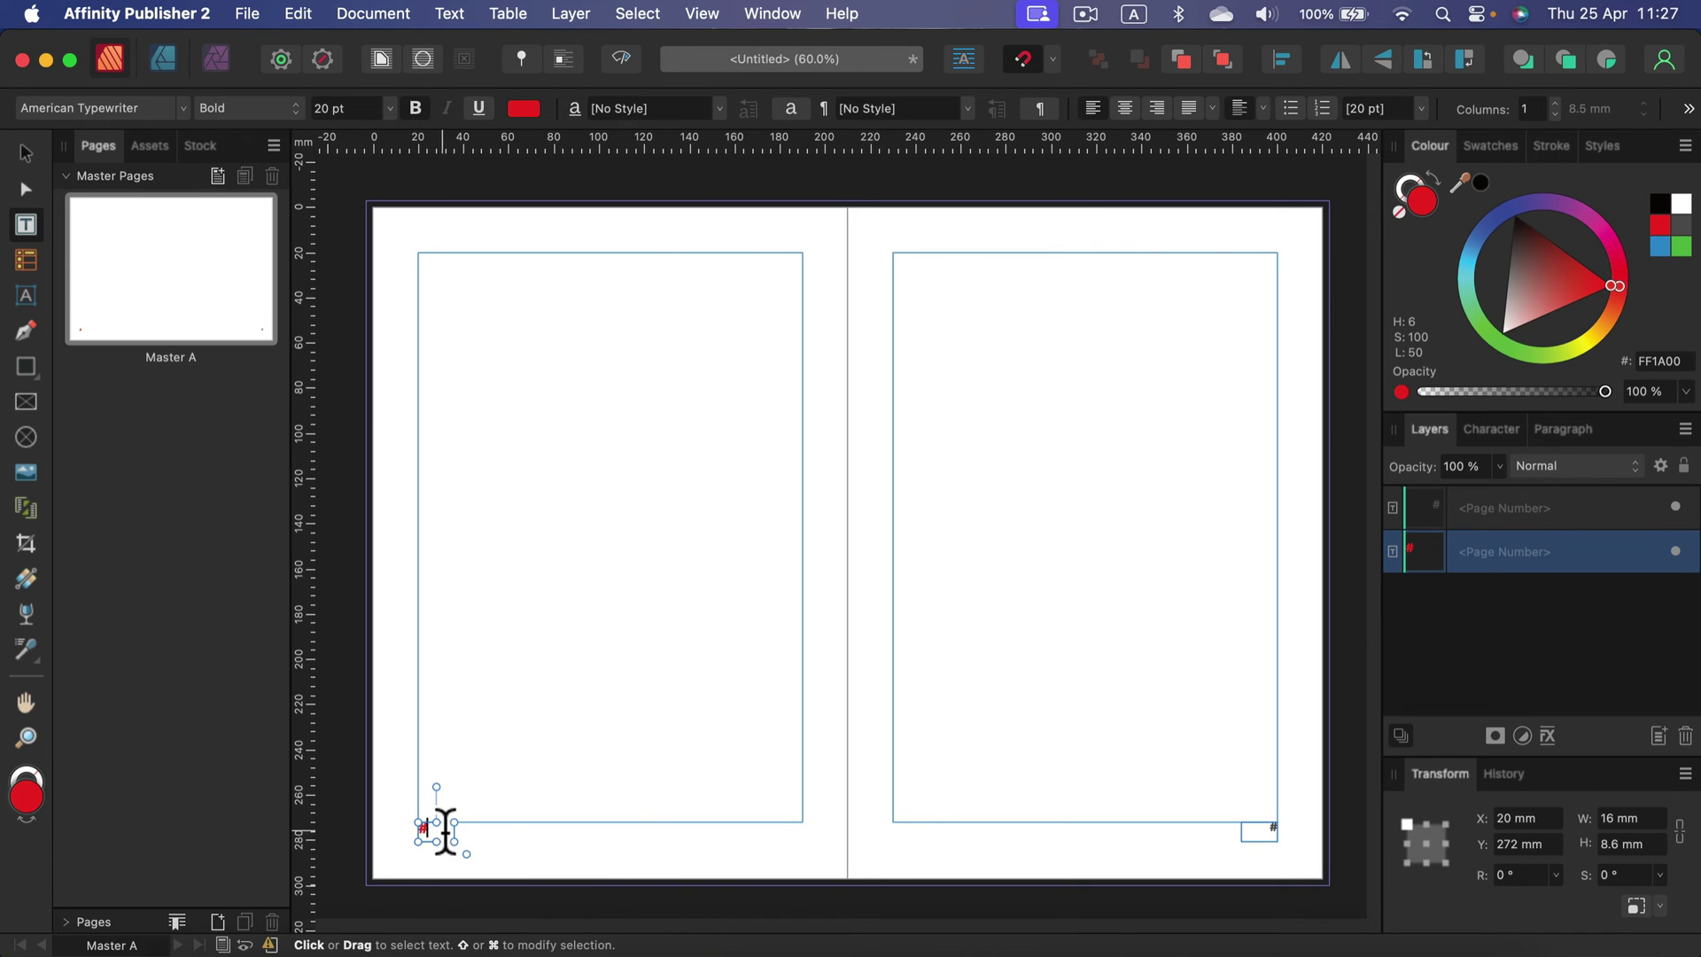
pyautogui.click(446, 831)
pyautogui.write('Page')
pyautogui.press('Escape')
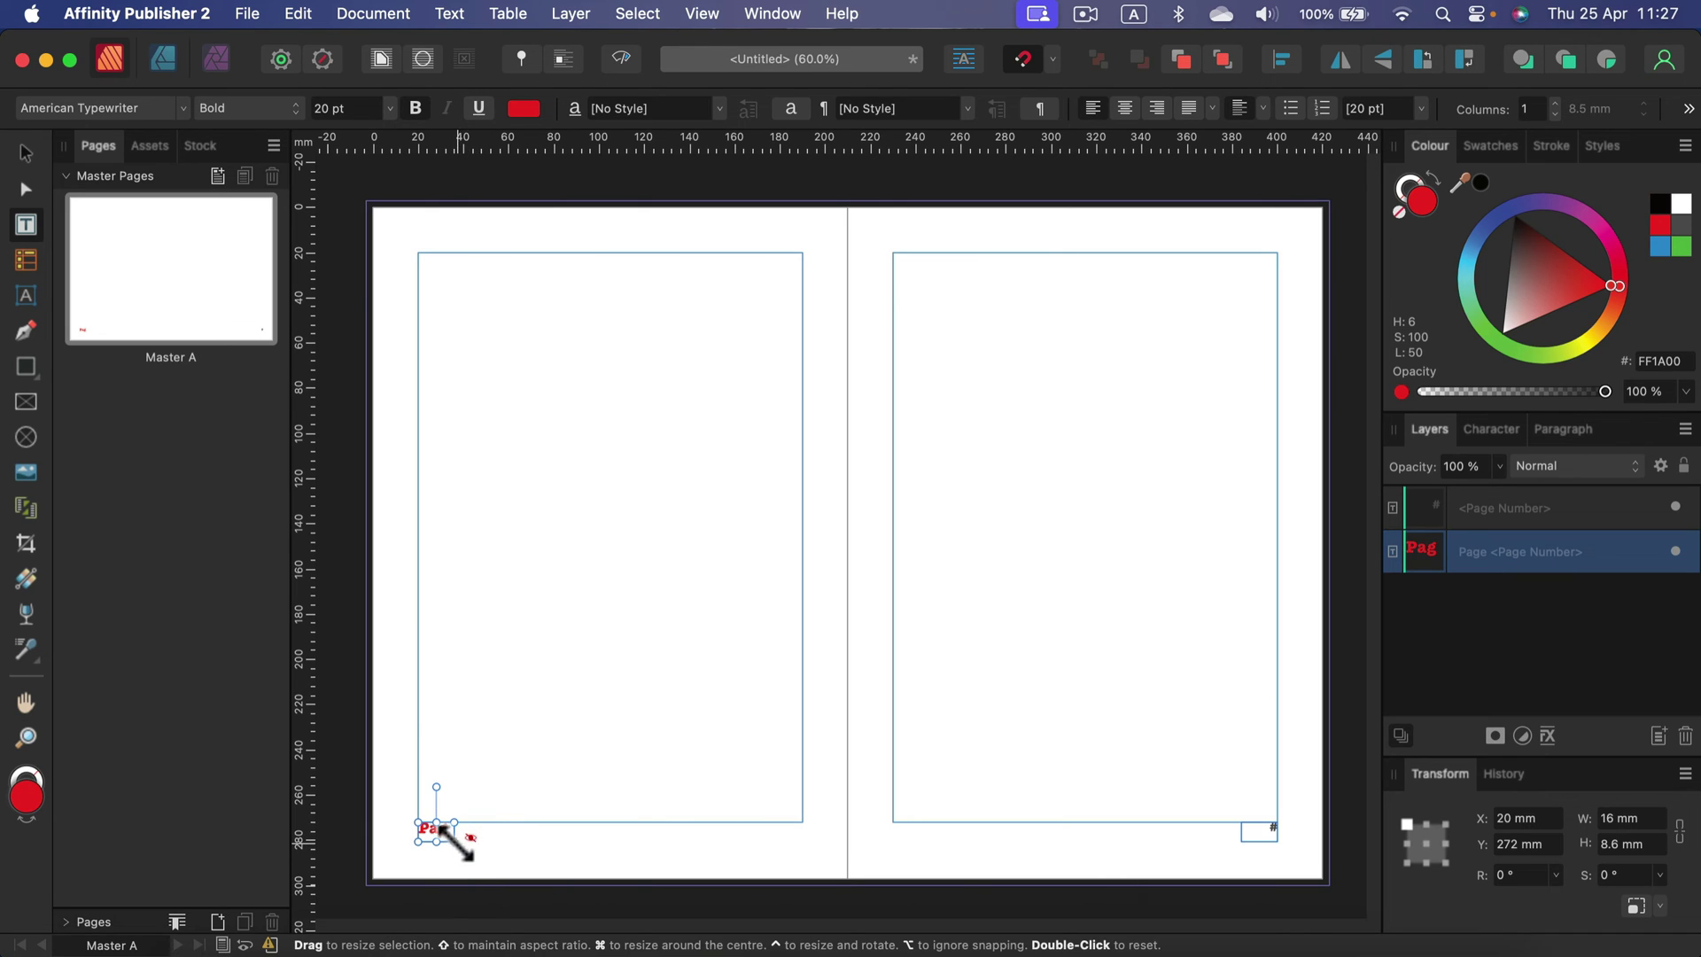
pyautogui.moveTo(467, 853); pyautogui.dragTo(510, 851)
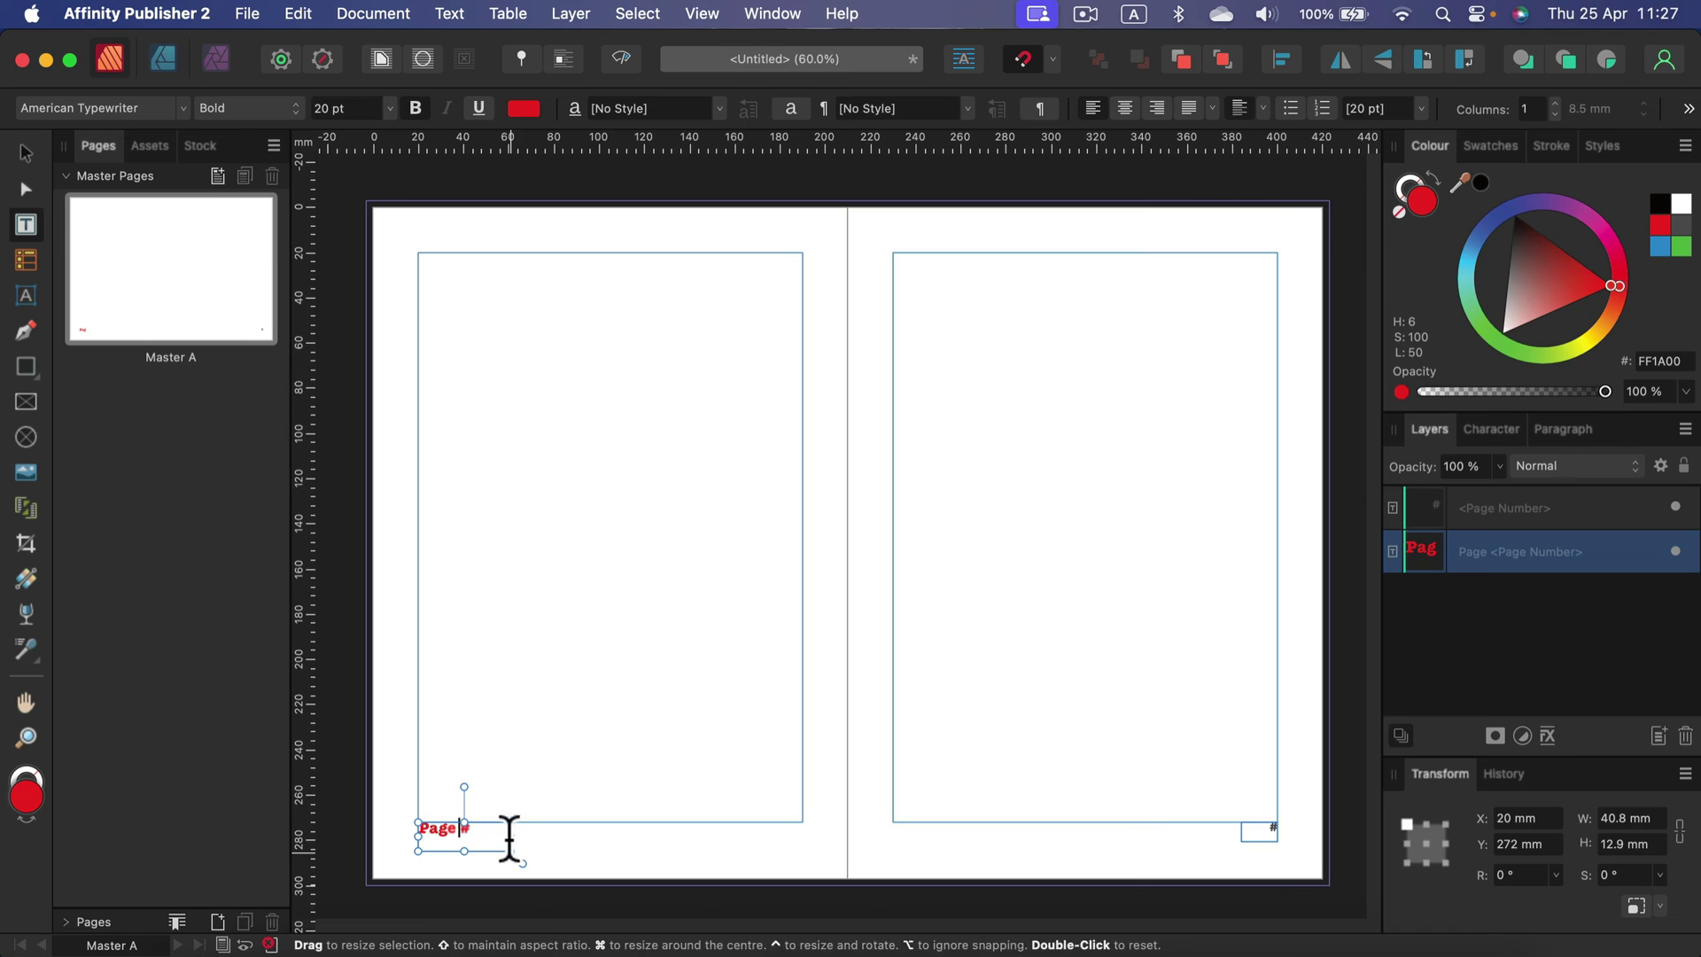
pyautogui.click(26, 153)
# Step: Check the document spreads' footers, confirming the red labels such as 'Page 2' and 'Page 4'
pyautogui.click(447, 215)
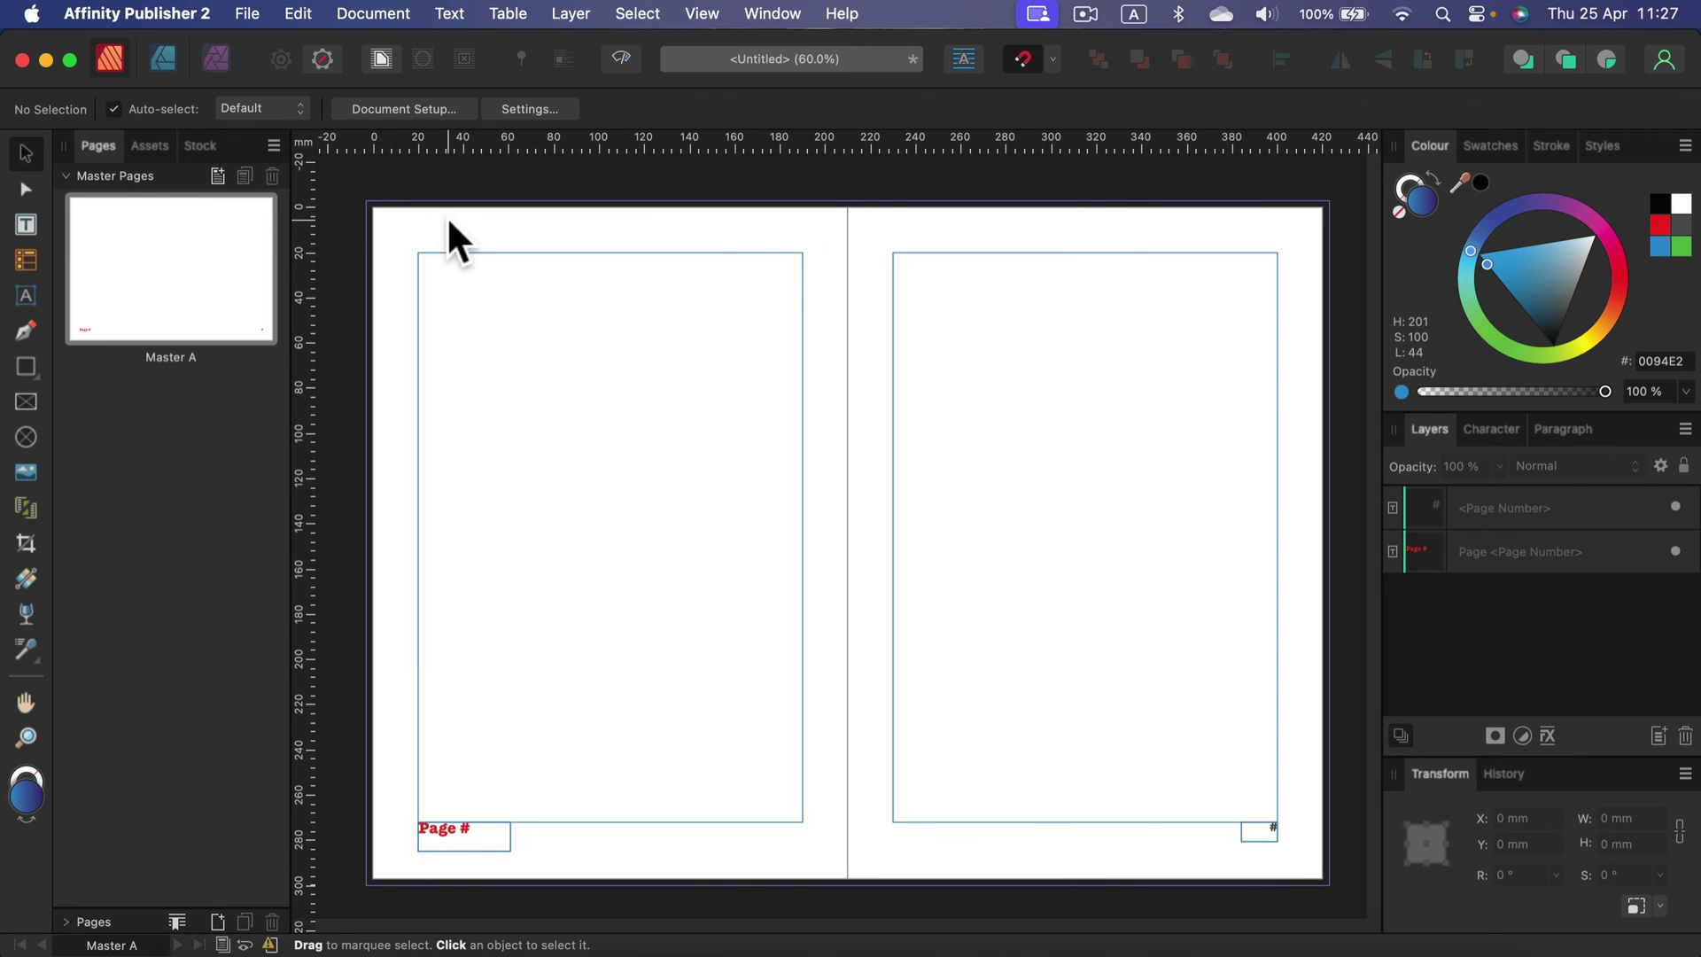
pyautogui.click(67, 174)
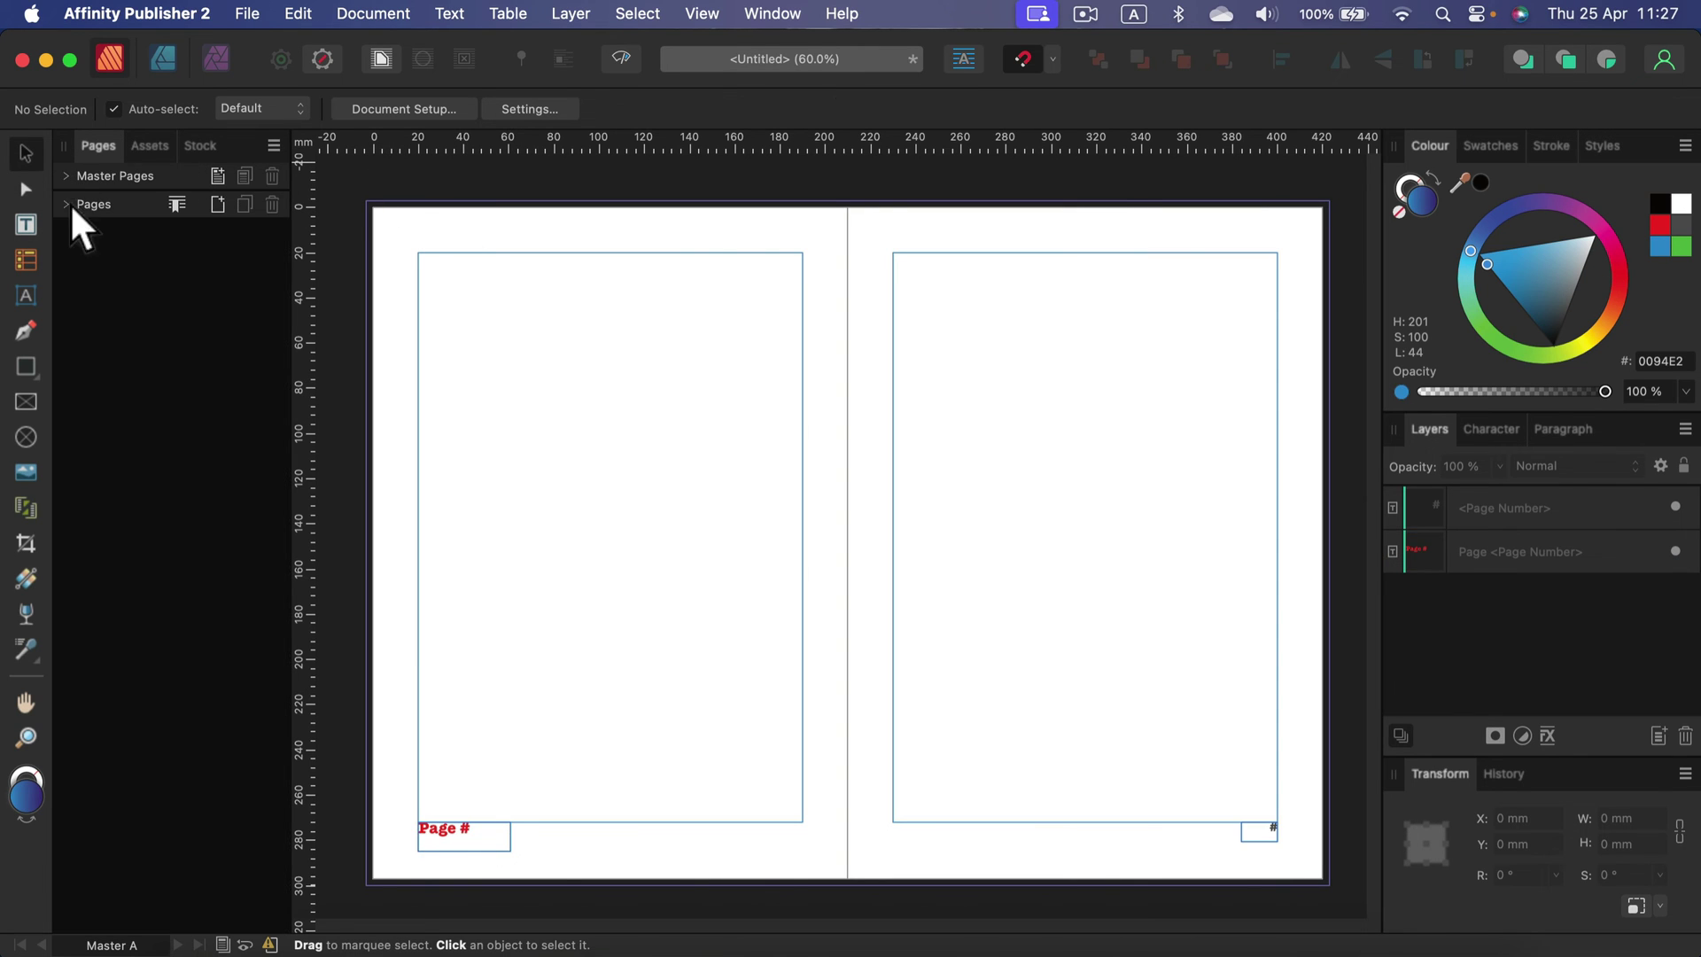
pyautogui.click(71, 204)
pyautogui.click(172, 254)
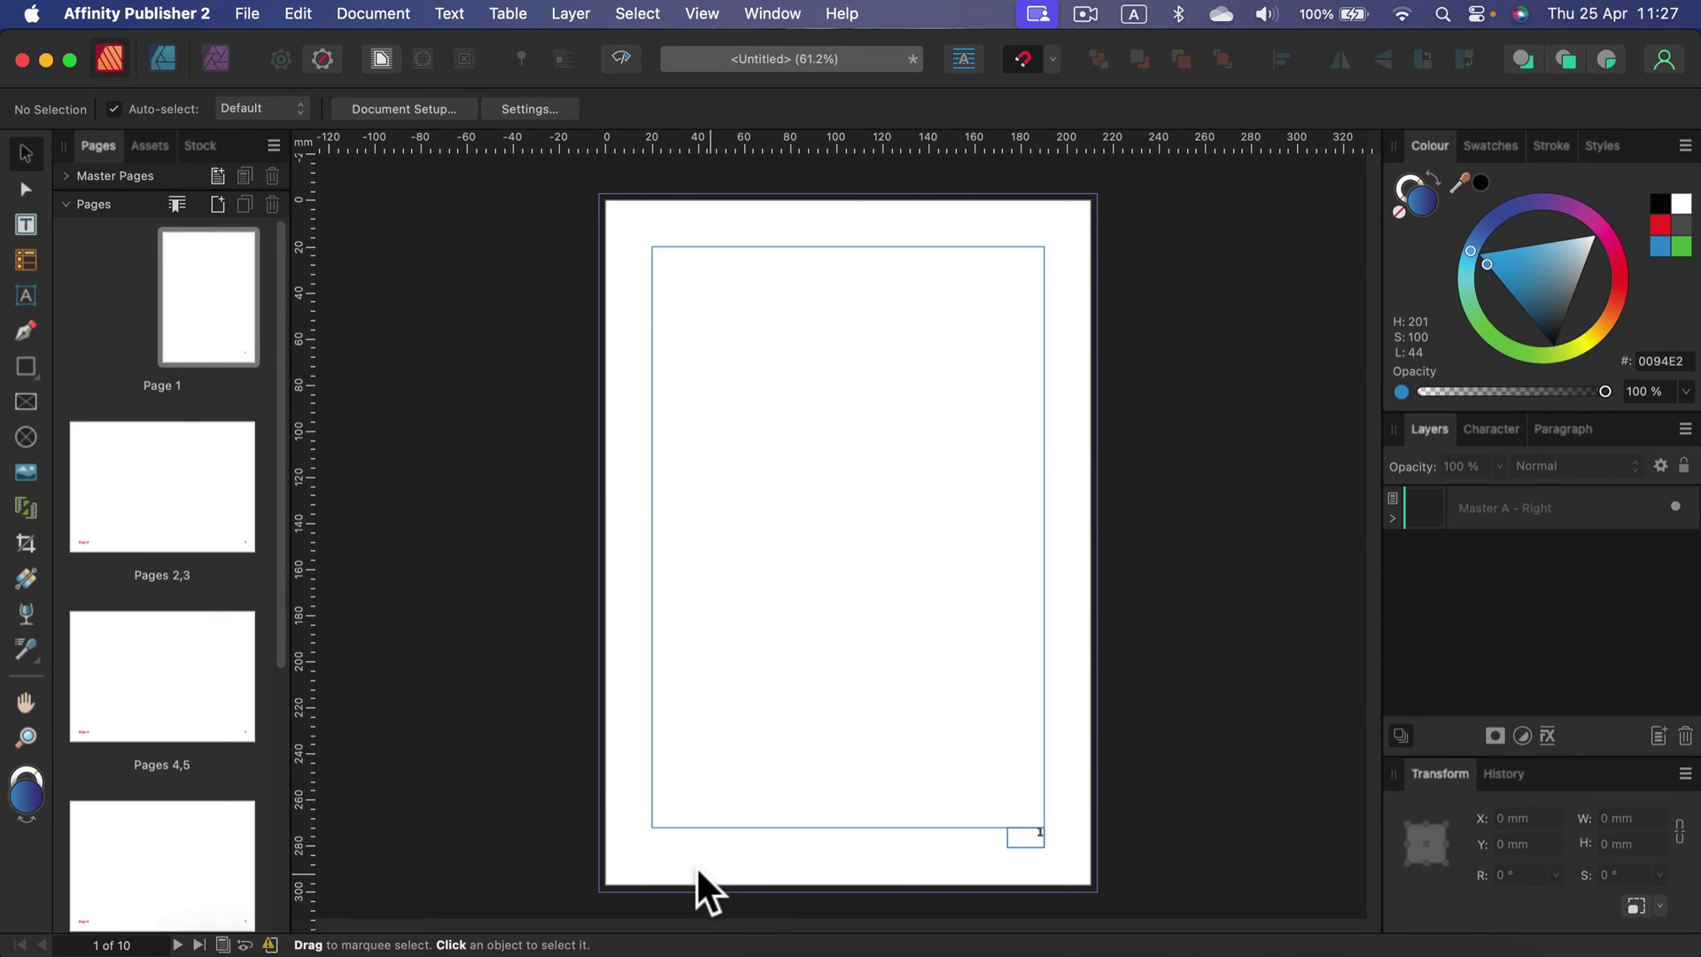
pyautogui.click(192, 468)
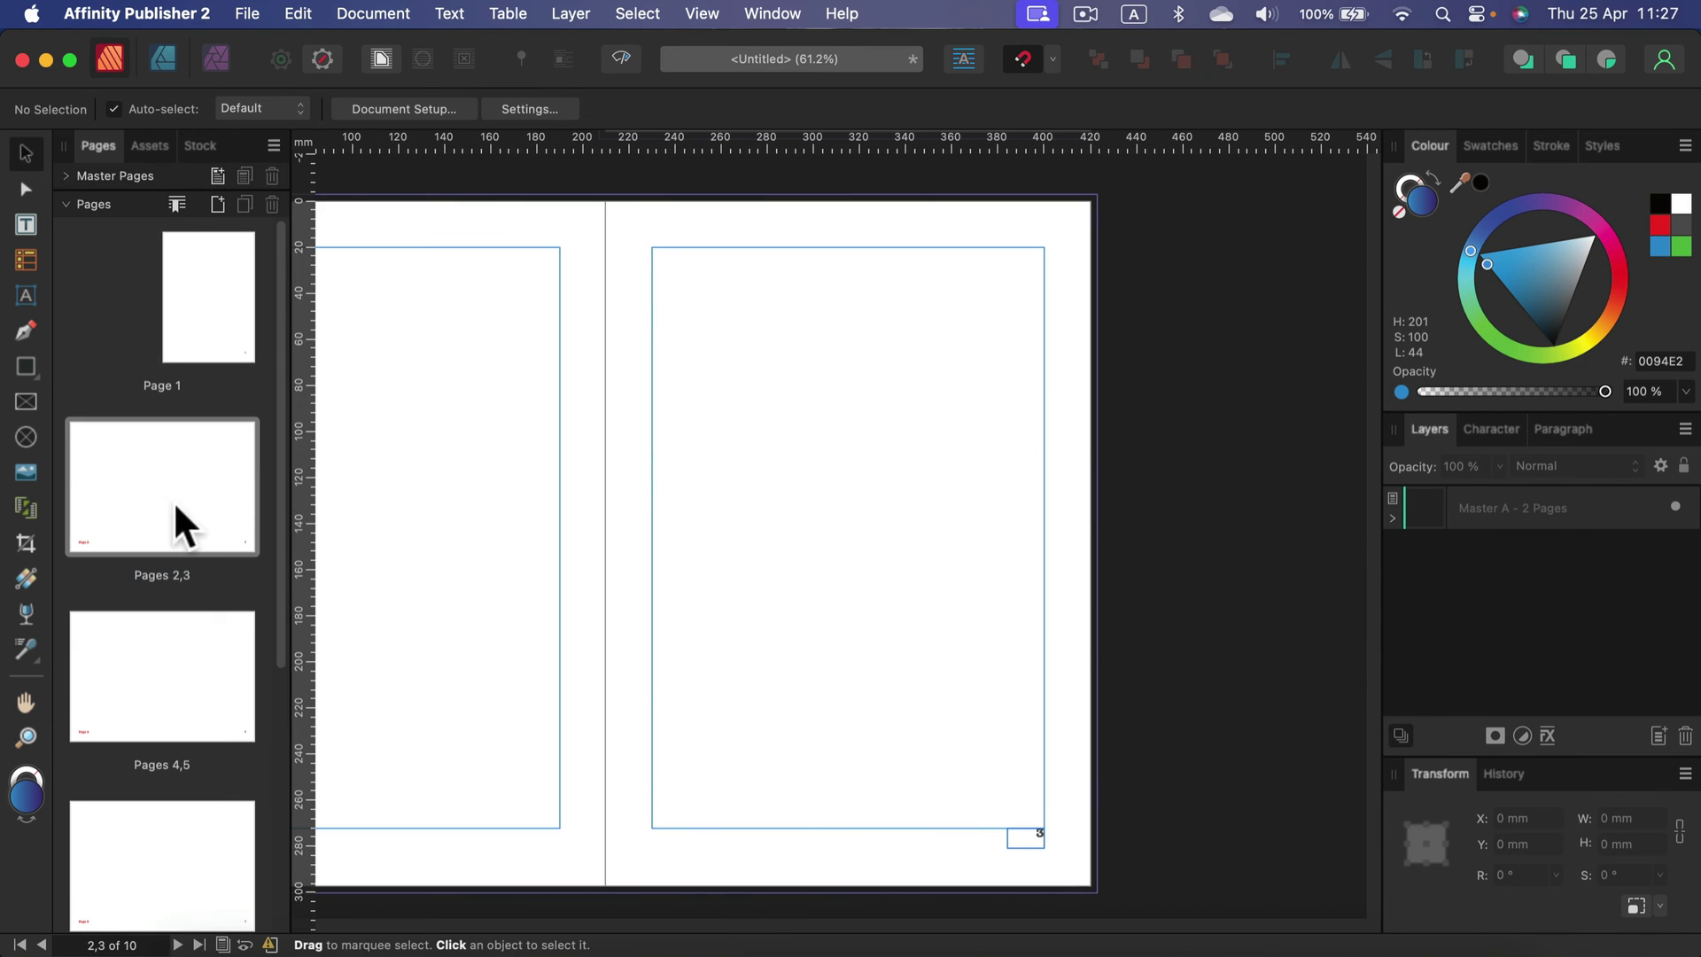
pyautogui.moveTo(631, 690); pyautogui.dragTo(999, 482)
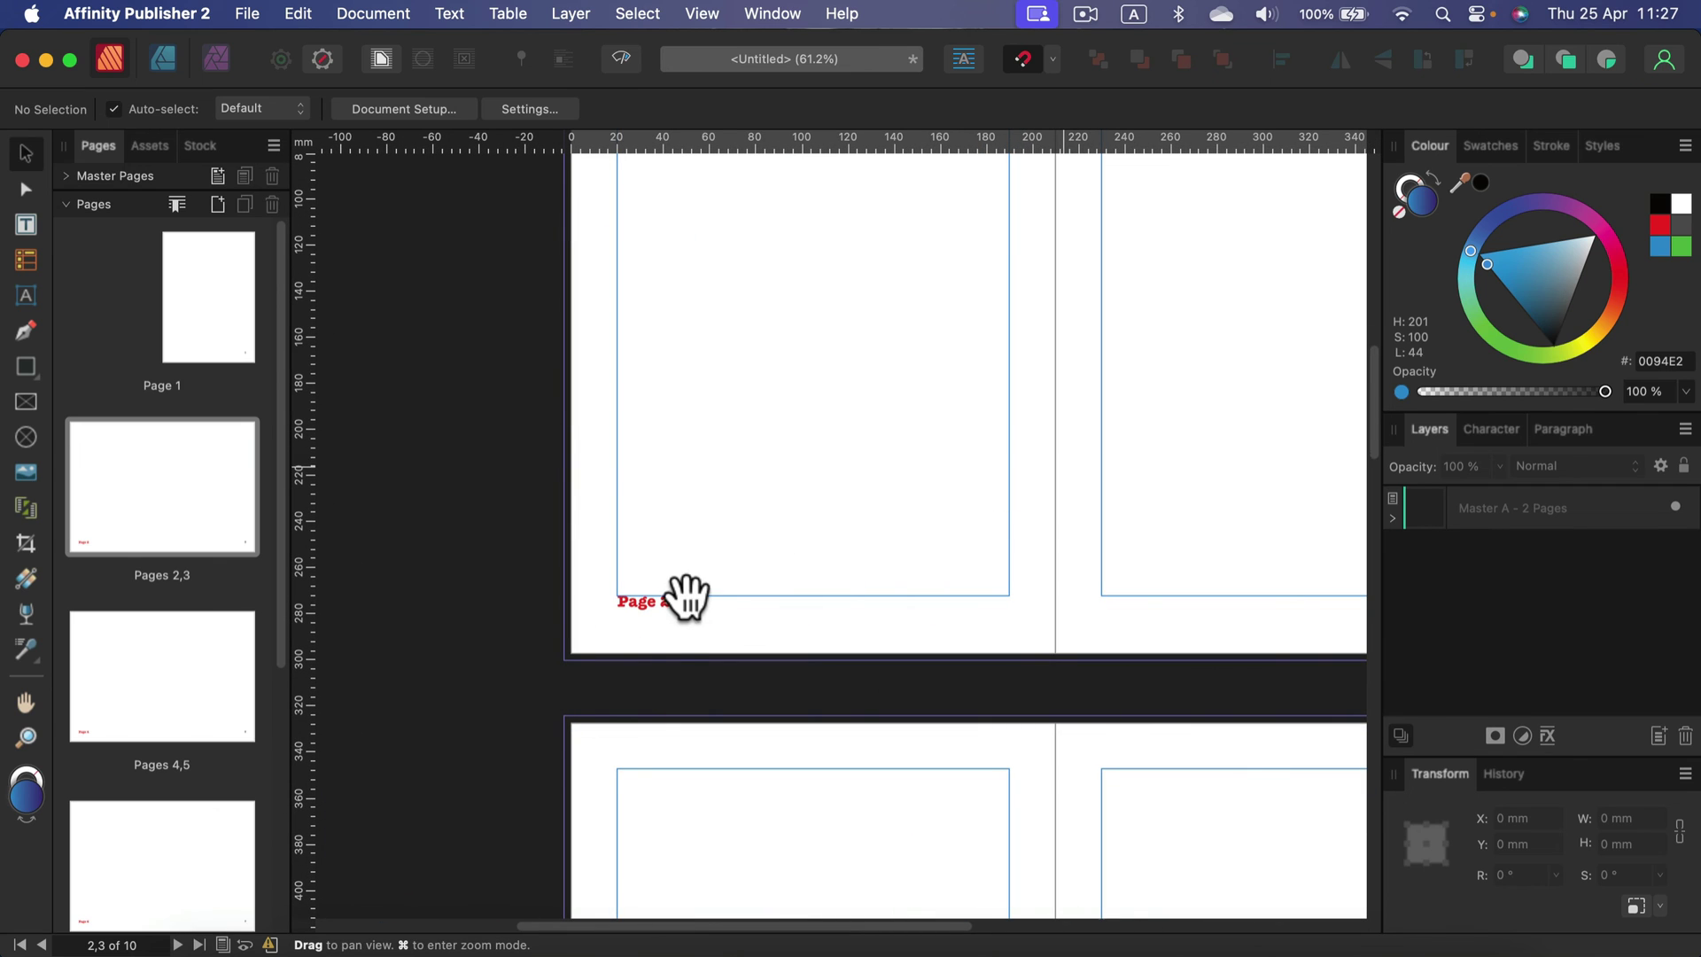
pyautogui.click(85, 689)
pyautogui.scroll(-10, 715, 806)
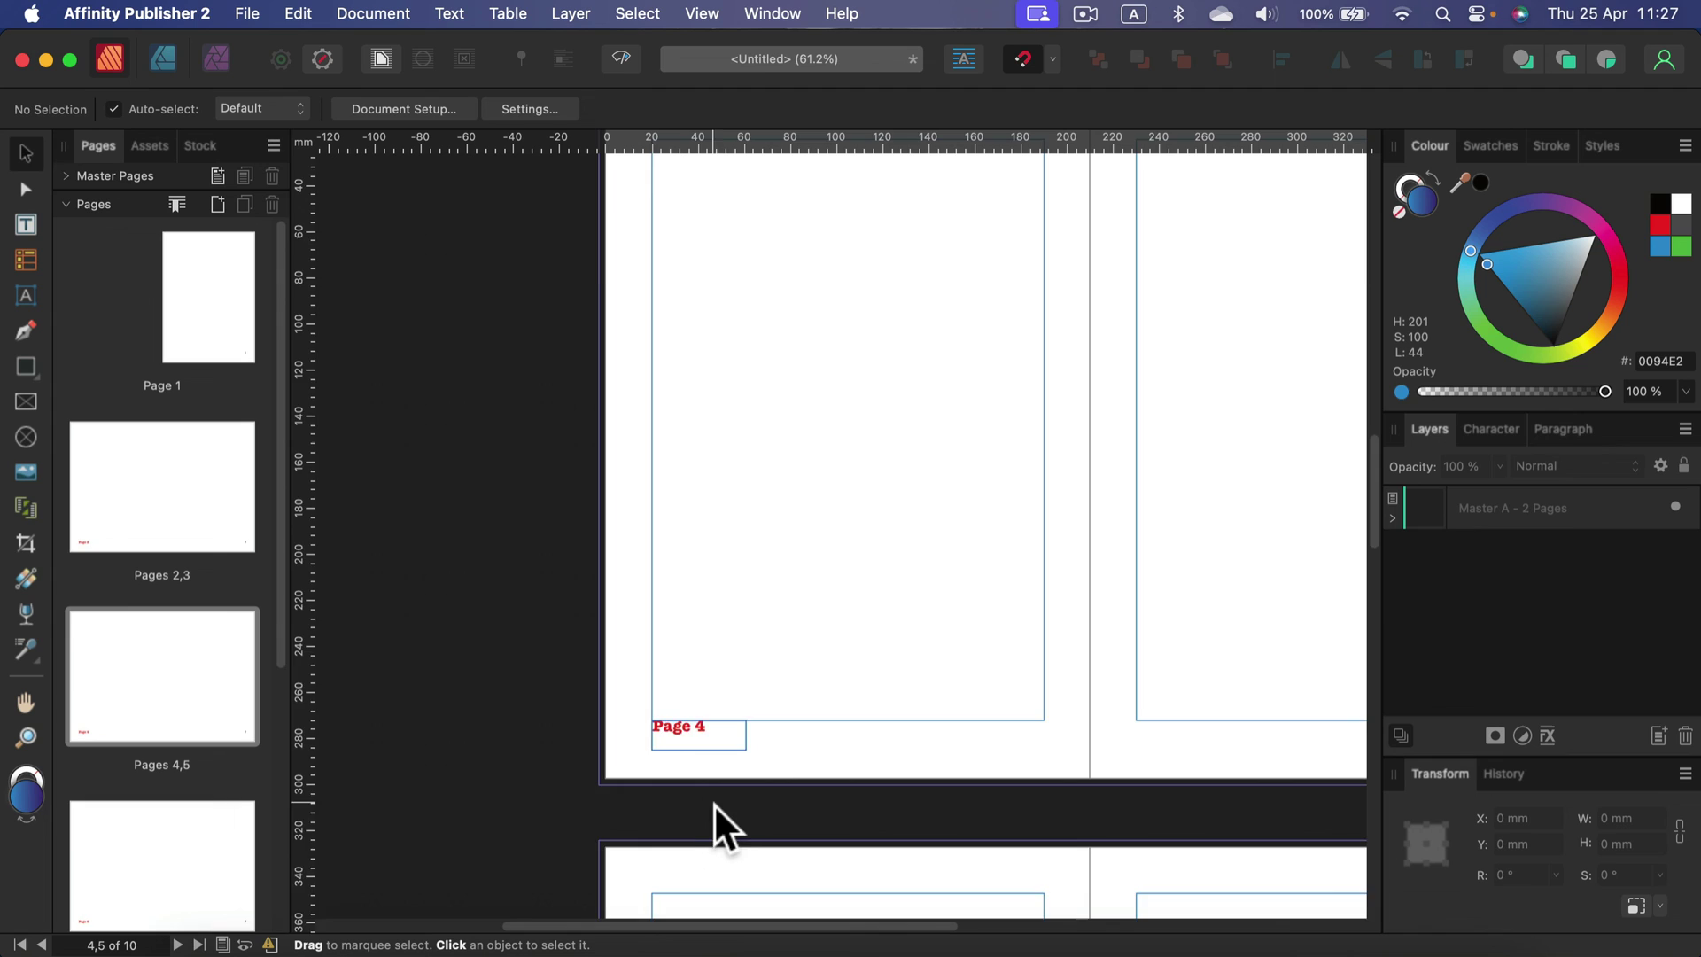